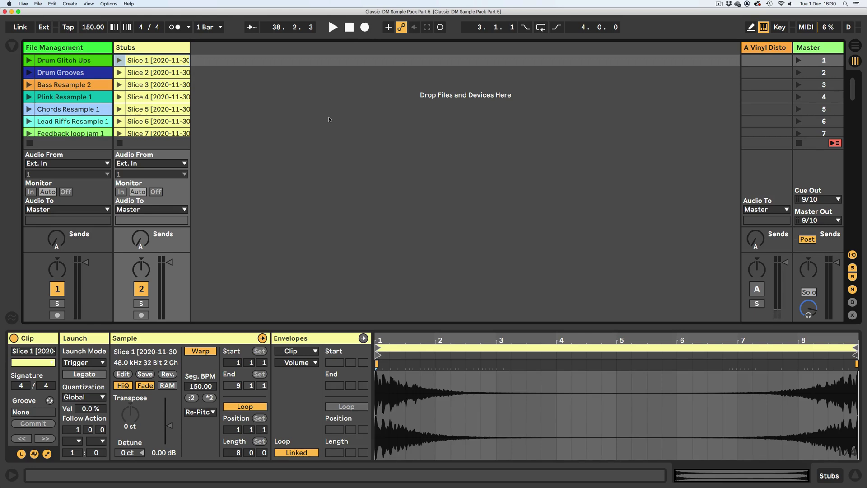
Step: Widen the Stubs track to show full Slice clip names, browse the slices, then narrow it slightly
drag(190, 47, 292, 47)
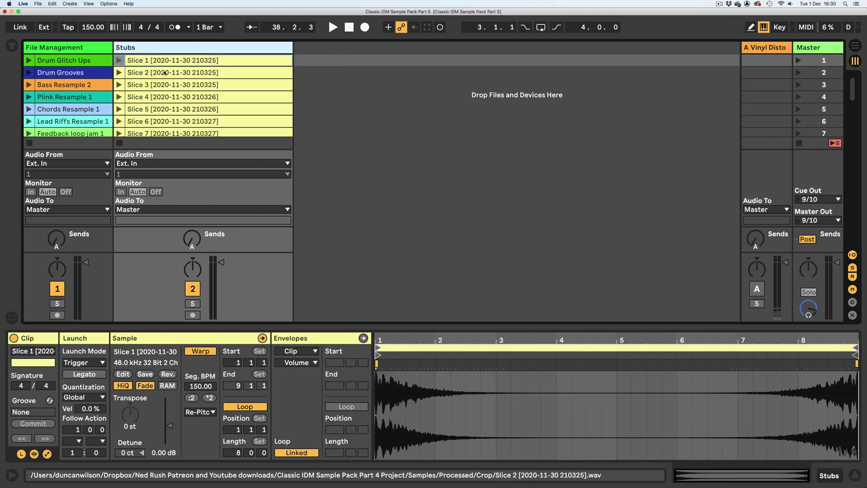
click(140, 72)
key(Down)
key(Down)
key(Down)
key(Down)
key(Down)
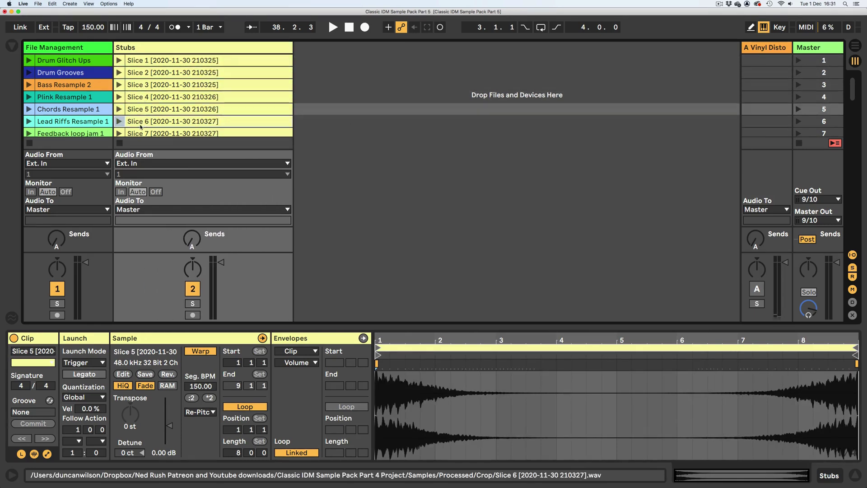
click(141, 70)
scroll(141, 70, up, 1)
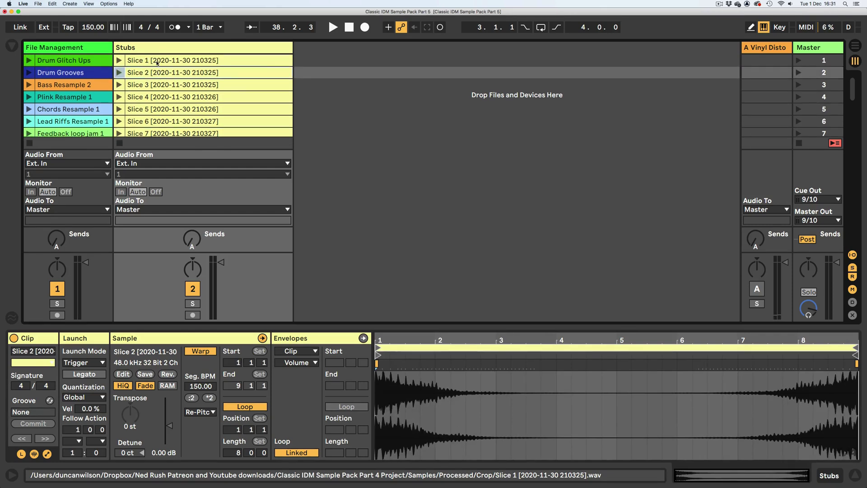
click(290, 57)
drag(290, 58, 228, 55)
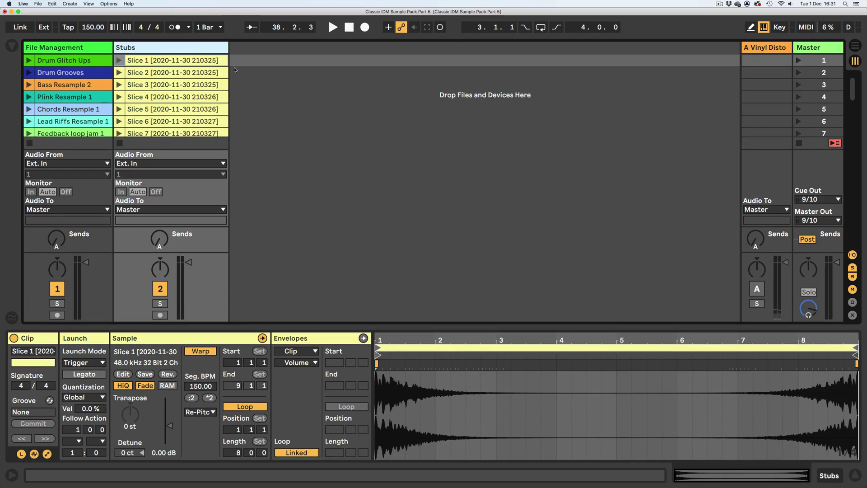
click(62, 61)
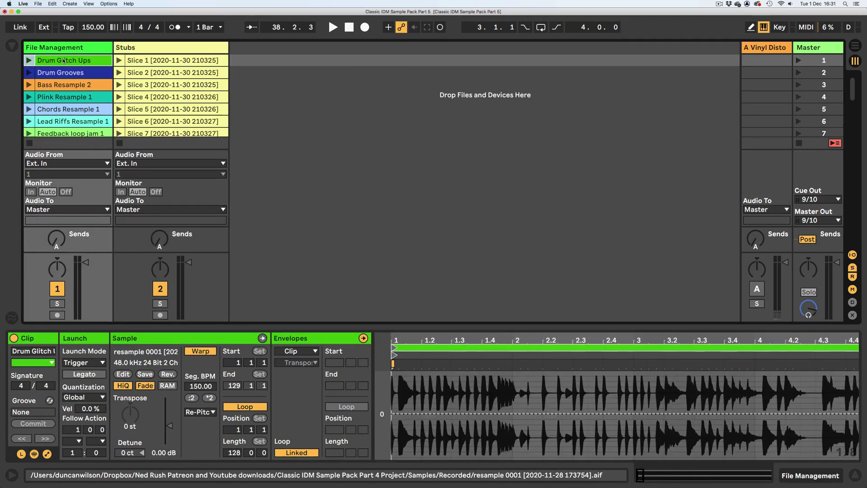
double_click(653, 478)
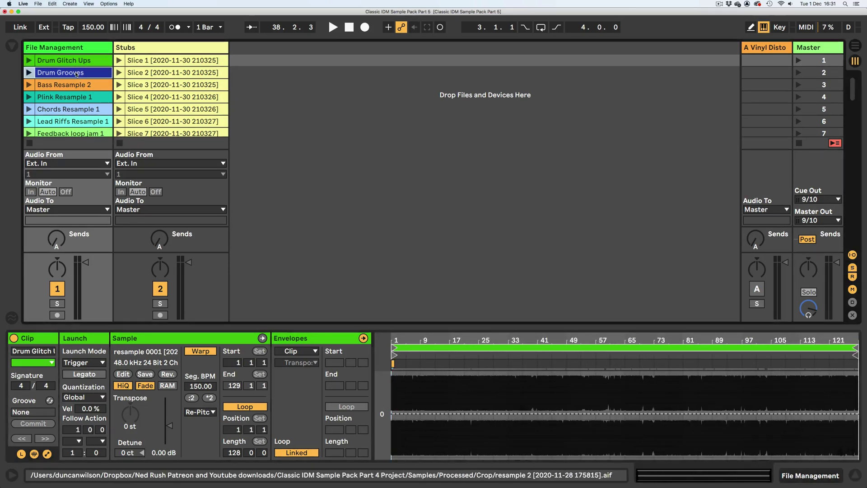
key(Down)
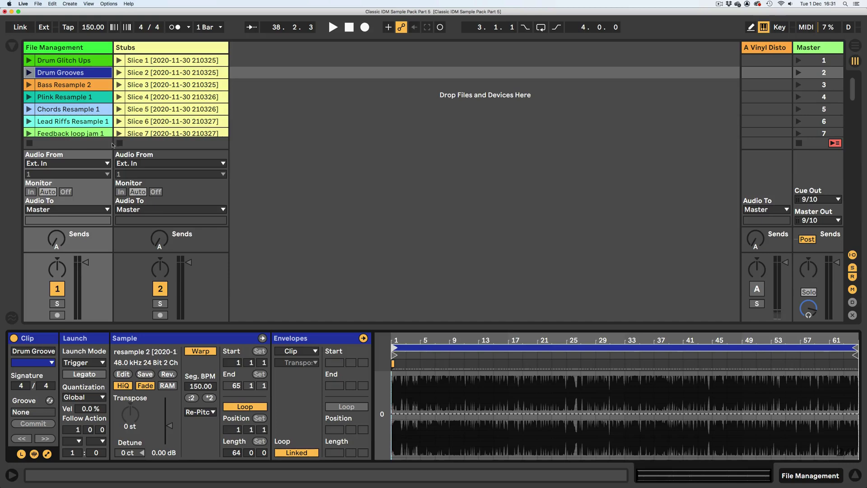
click(71, 86)
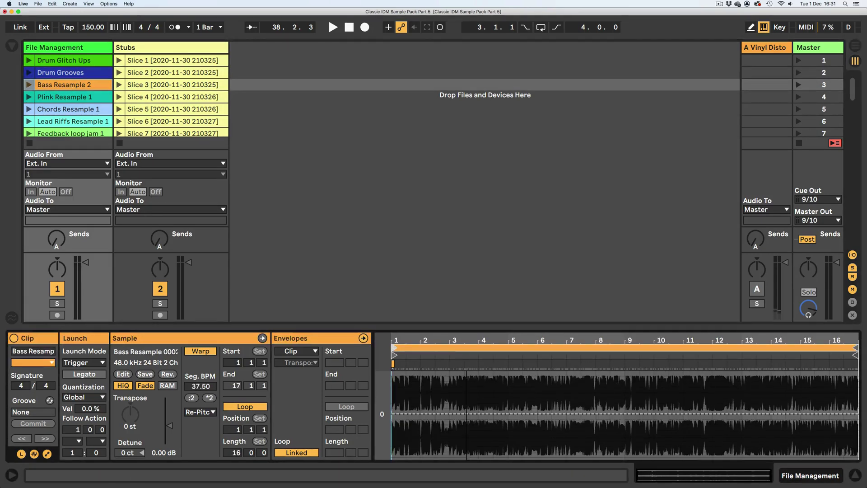
key(Down)
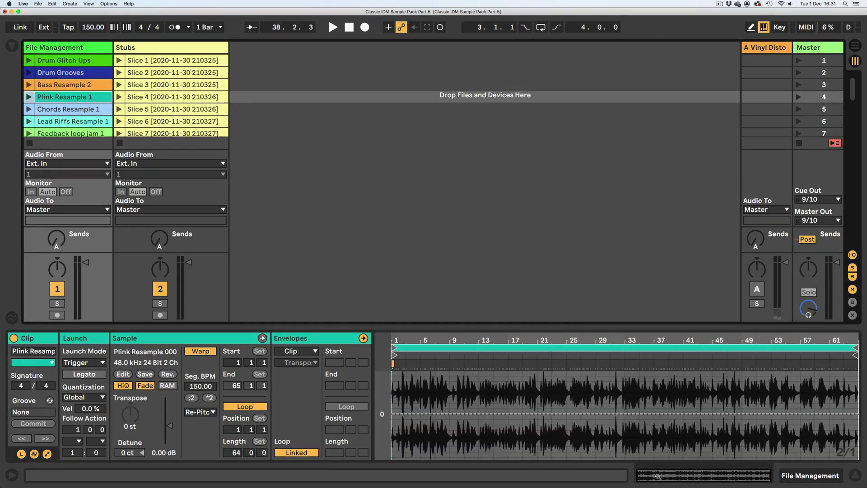
scroll(290, 298, down, 1)
key(Down)
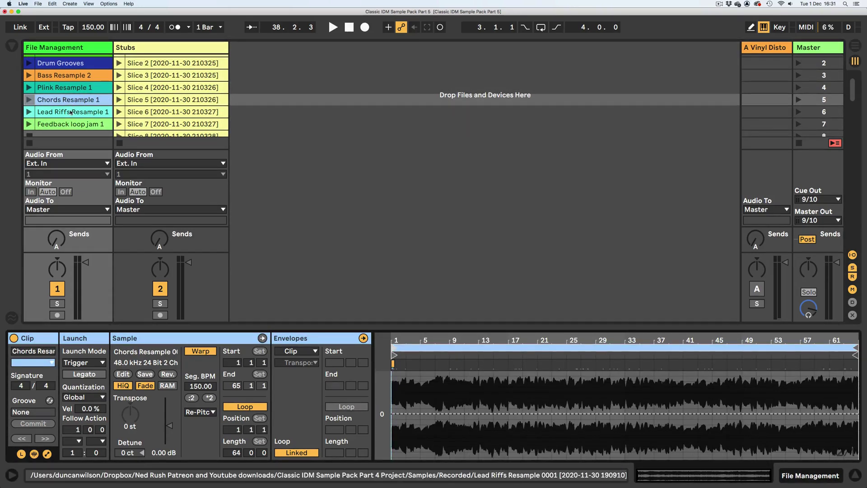
key(Down)
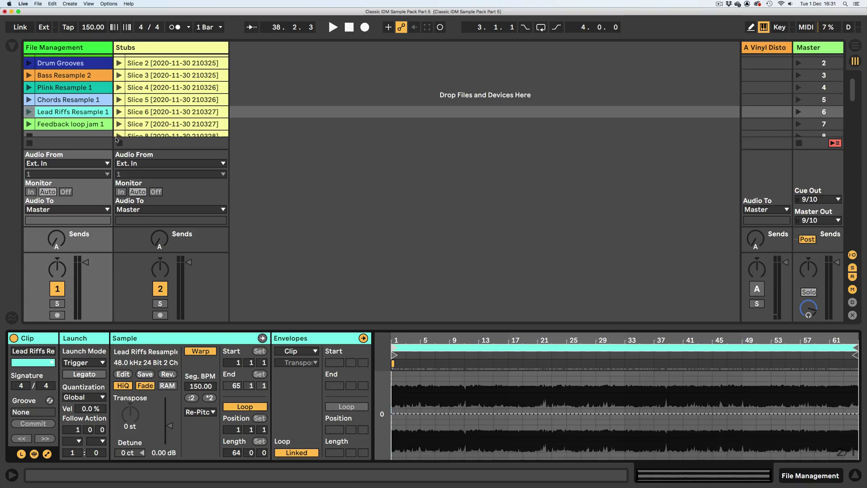
click(84, 125)
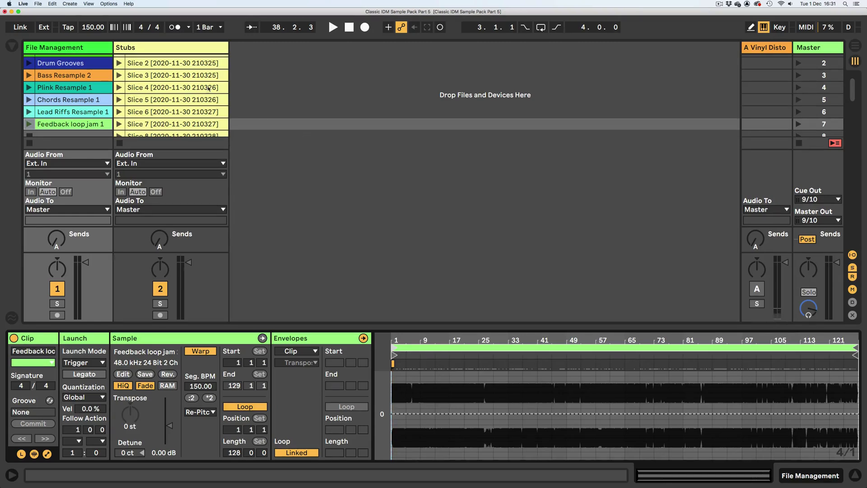
scroll(159, 68, up, 1)
Step: Play the Slice 2 clip to audition it, then stop it while the transport keeps running
click(159, 62)
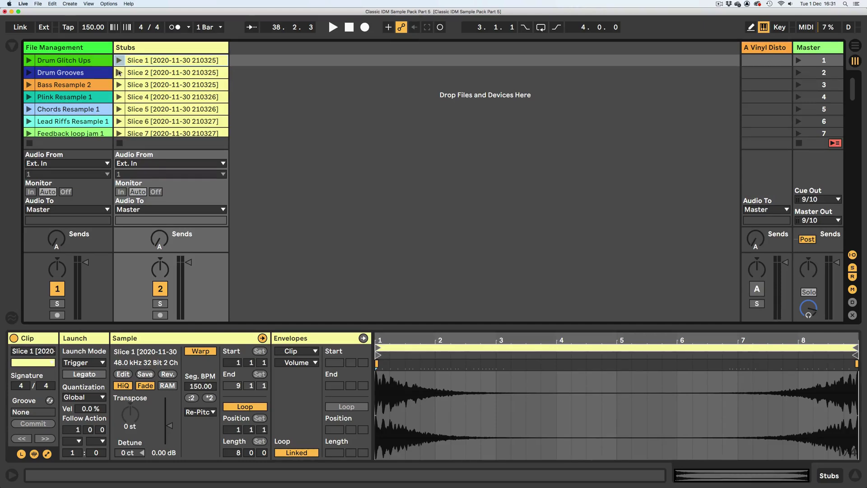
click(119, 72)
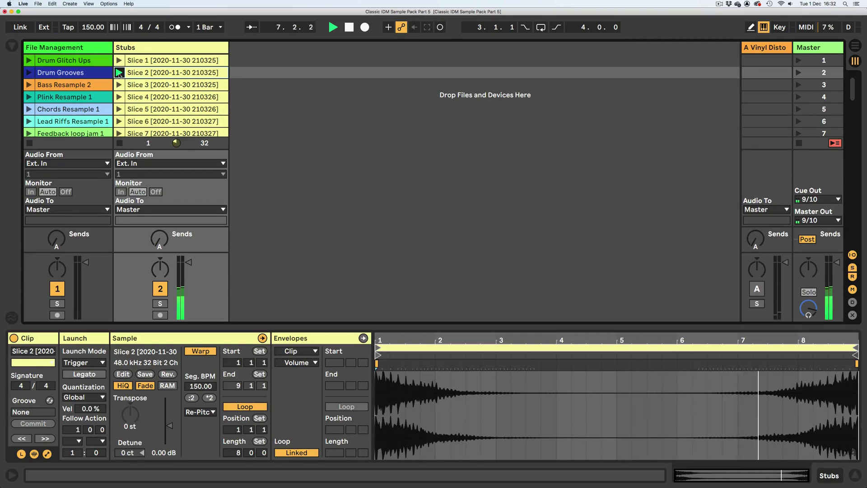
click(119, 143)
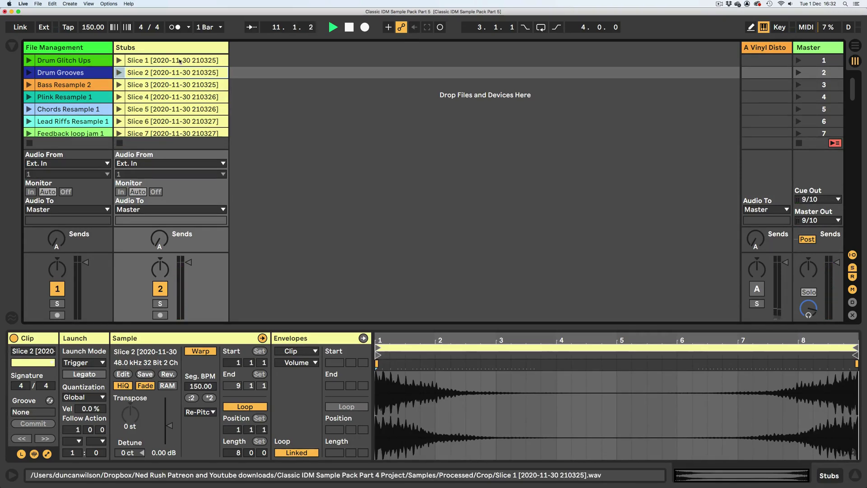
Step: Run Collect All and Save, copying all used media into the Part 5 project
click(38, 3)
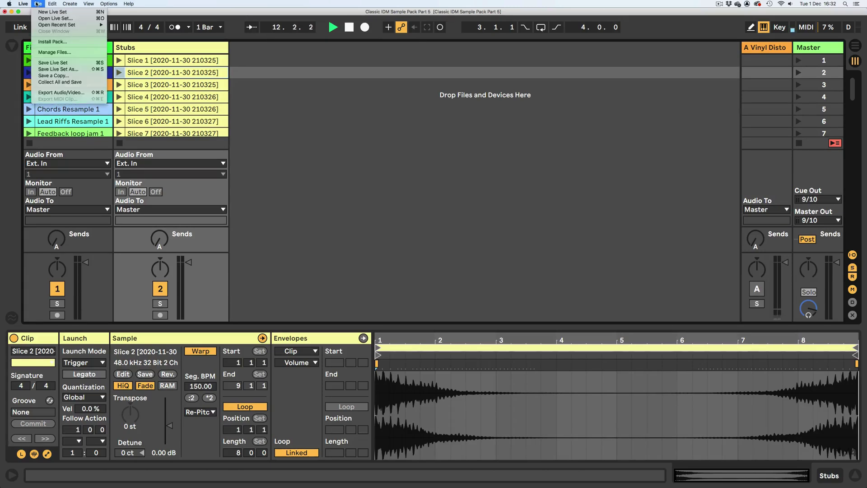
click(48, 83)
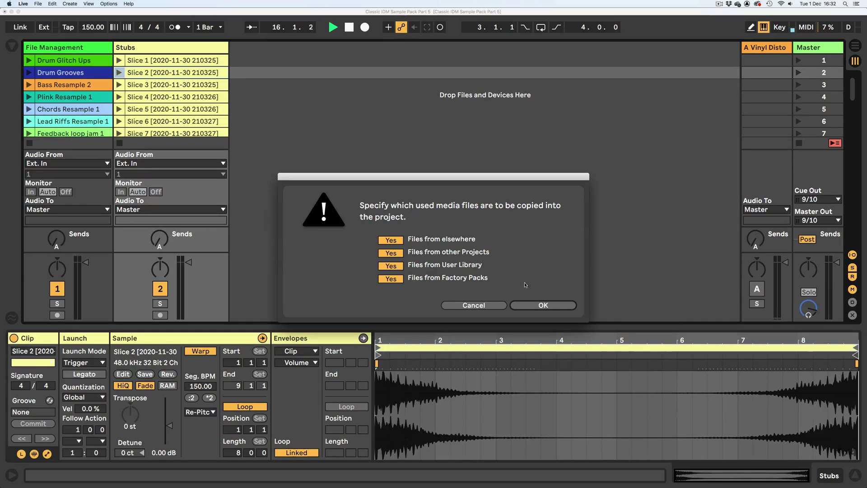
click(520, 306)
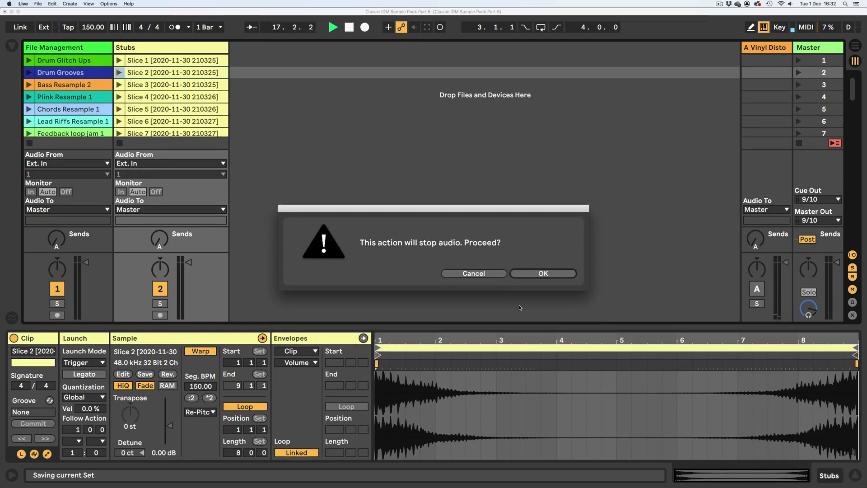
click(526, 274)
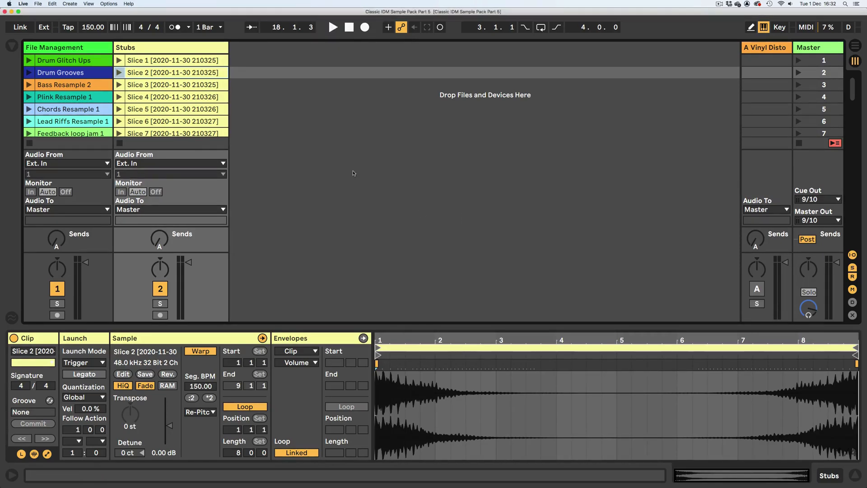
Step: Reveal the Slice 1 clip's file in Finder's Crop folder
click(64, 64)
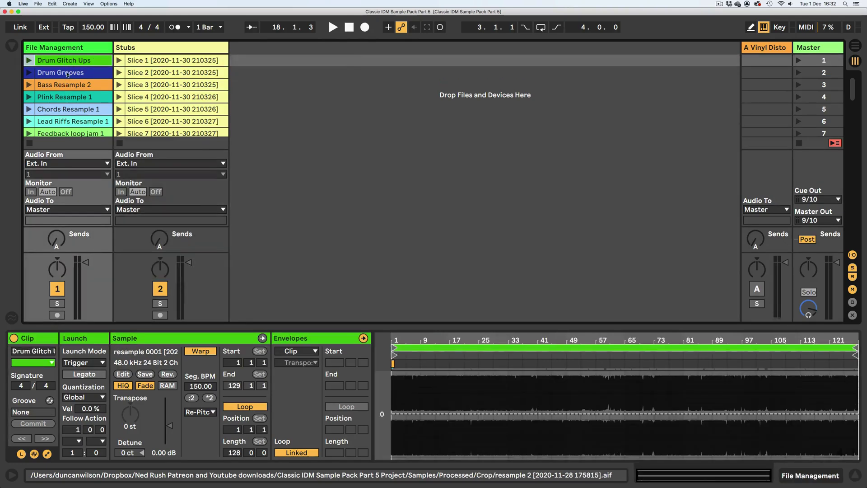
key(Down)
key(Down)
key(Down)
key(Down)
key(Down)
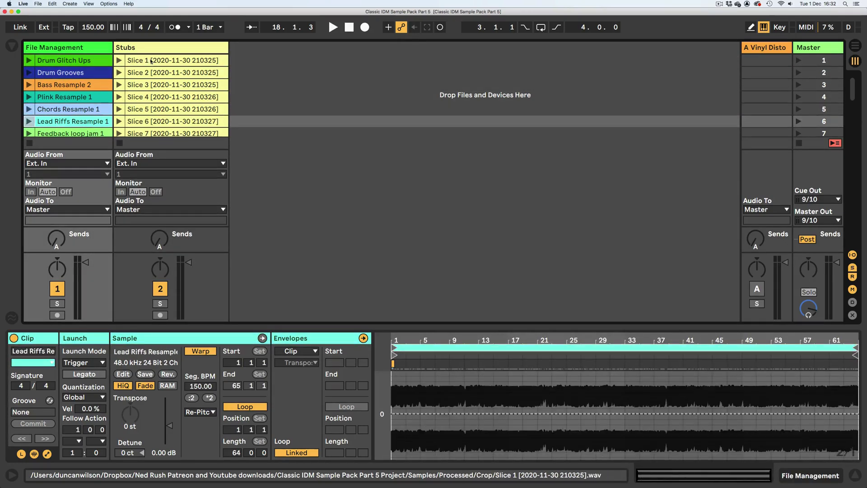
click(150, 62)
right_click(150, 61)
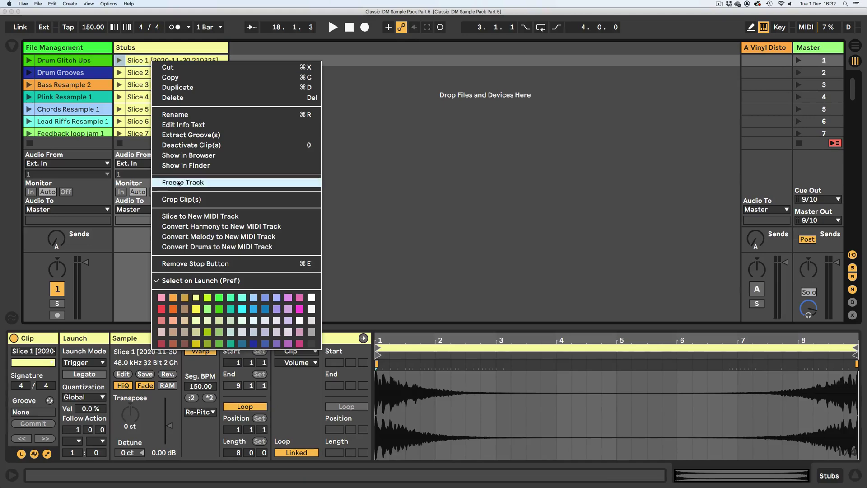
click(188, 165)
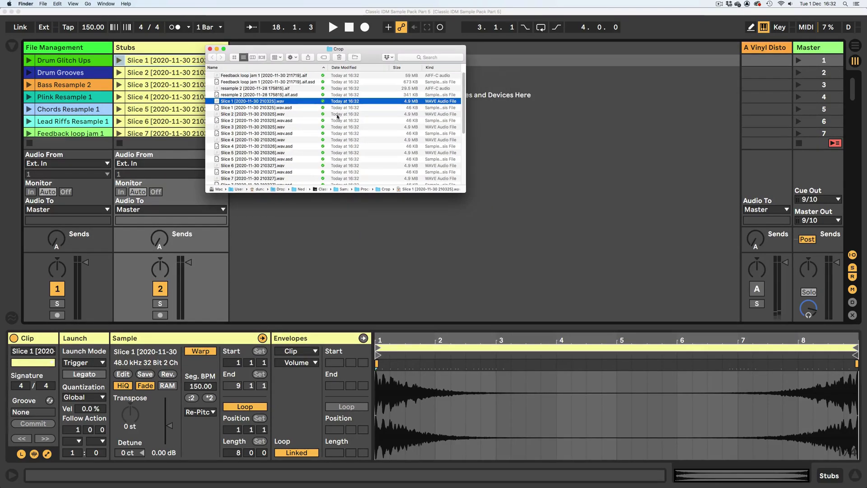
Step: Enlarge the Finder window, go up to the Classic IDM Sample Pack Part 5 Project folder, and expand Samples
drag(464, 192, 744, 363)
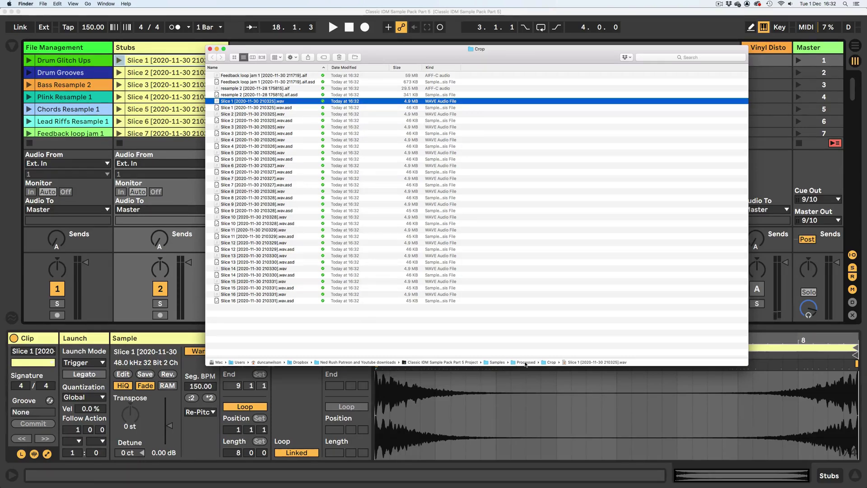
double_click(422, 362)
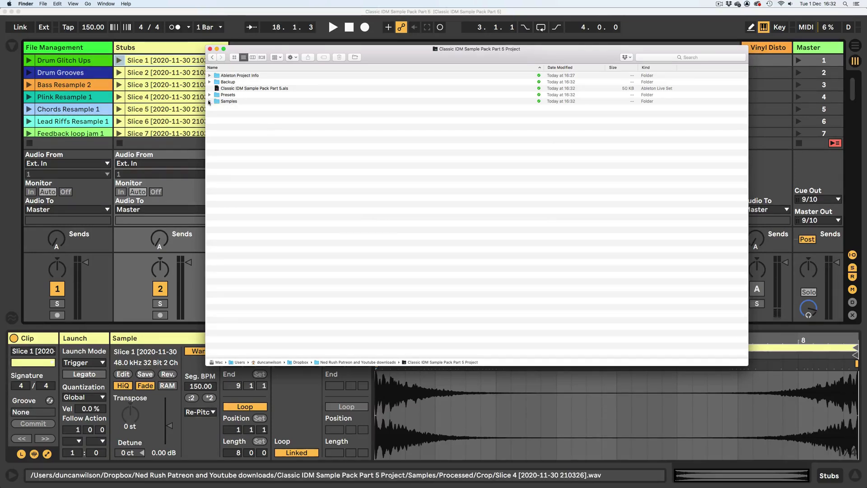
click(209, 101)
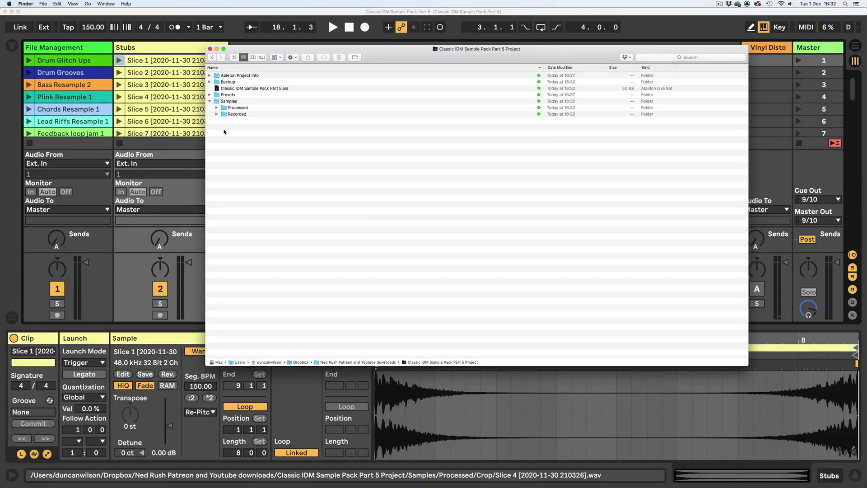
Step: Check the Processed and Recorded folders, then expand Processed > Crop to list the Slice files
click(217, 108)
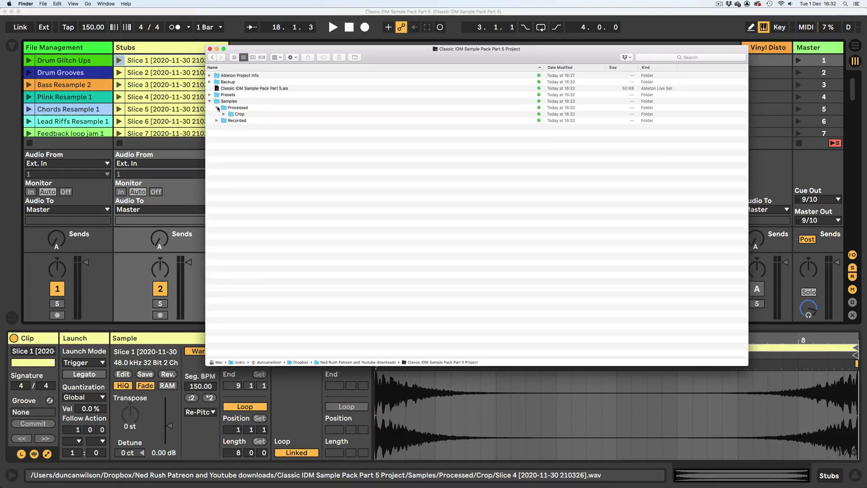
click(218, 108)
click(218, 115)
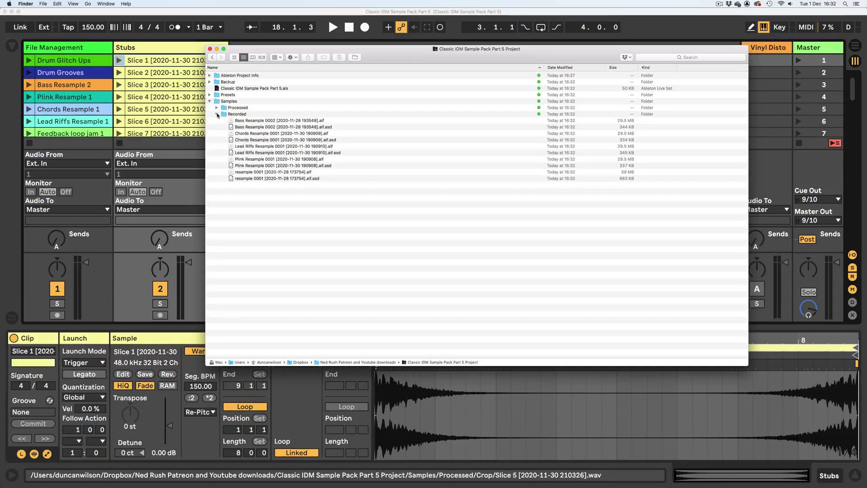
click(218, 114)
click(217, 108)
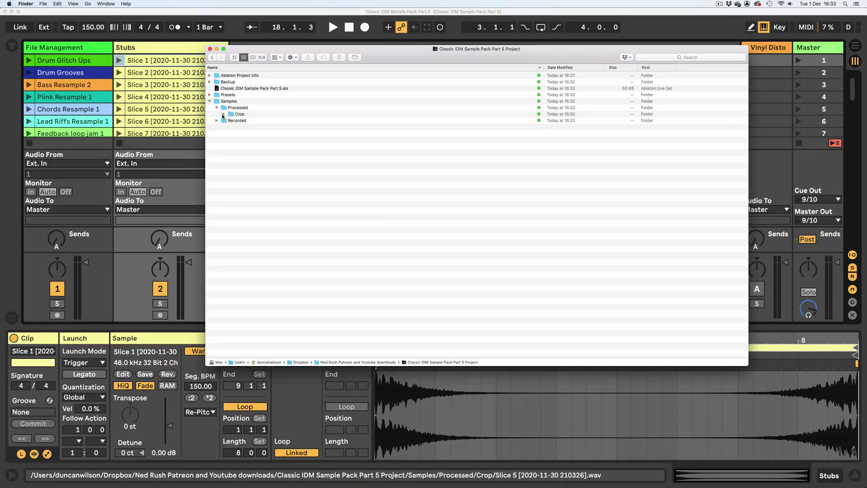
click(224, 114)
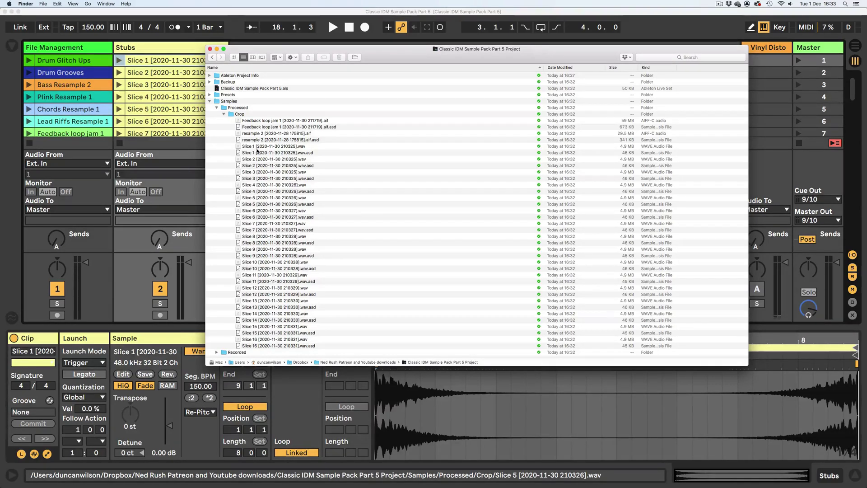
Step: Select all the Slice files in Crop for copying, then collapse Samples
click(255, 147)
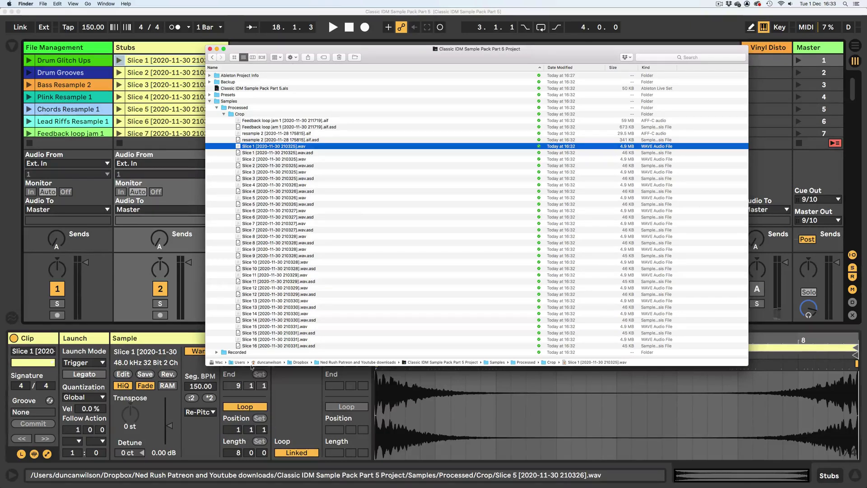
shift+click(251, 346)
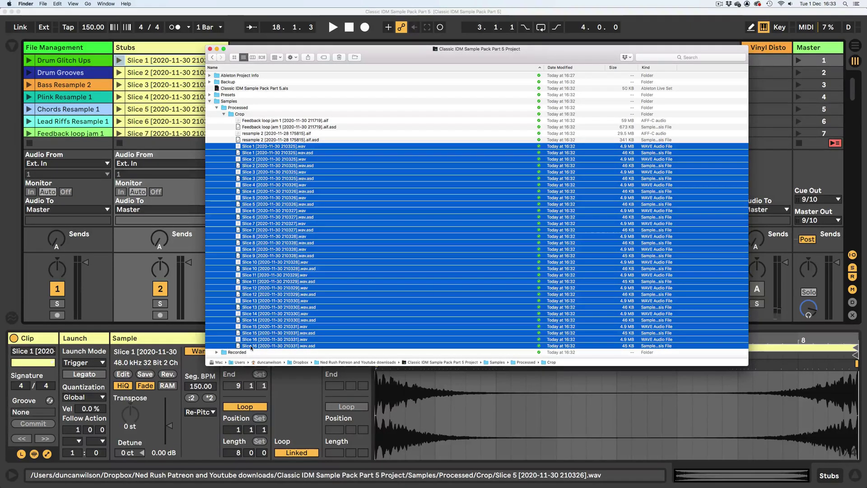
click(209, 102)
Step: Create a project folder named 'IDM SAMPLE by' plus the creator's name, and open it
right_click(256, 168)
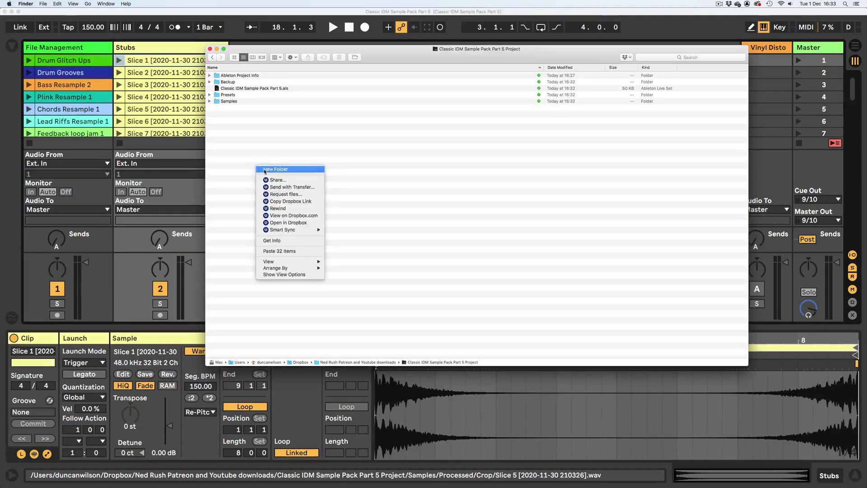
click(264, 169)
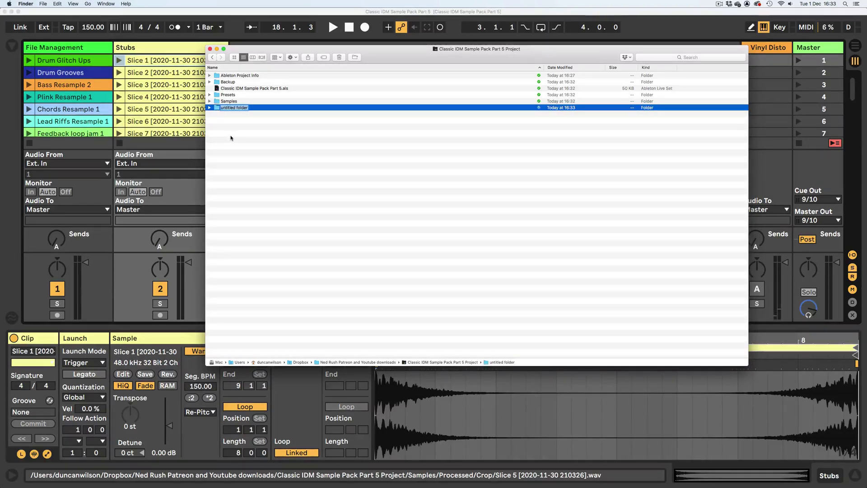
key(BackSpace)
text(IDM SAM)
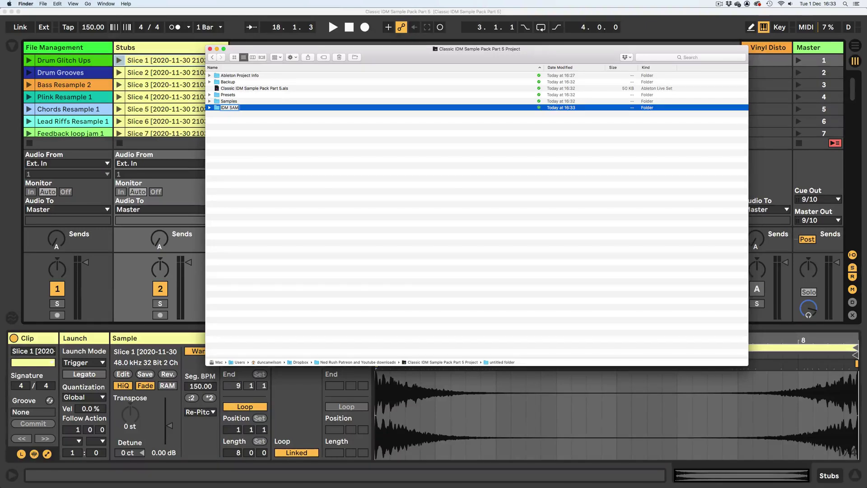
text(PLE by Ned Rush)
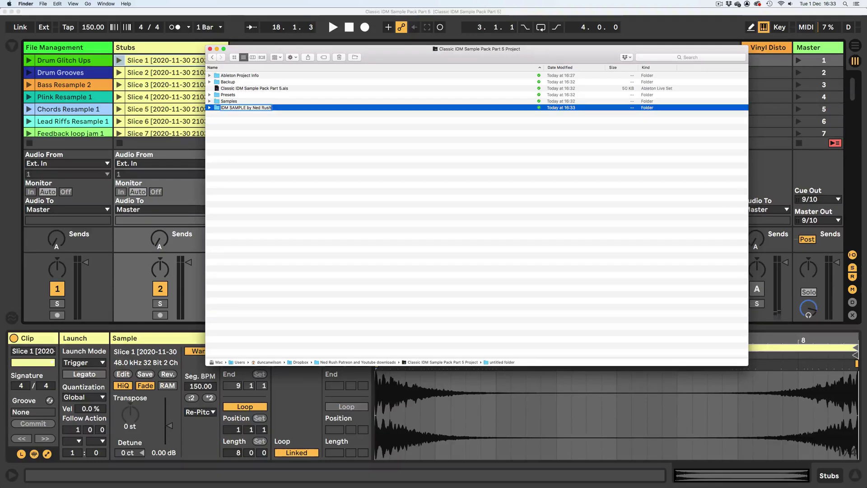
key(Return)
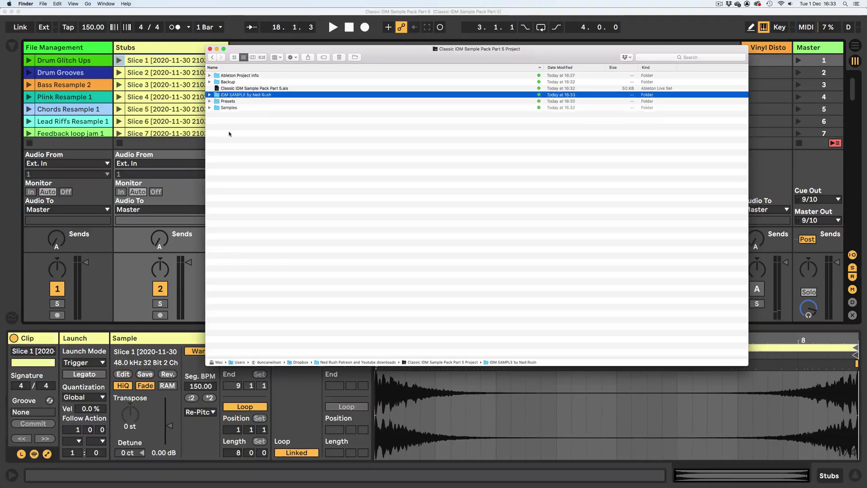
double_click(217, 95)
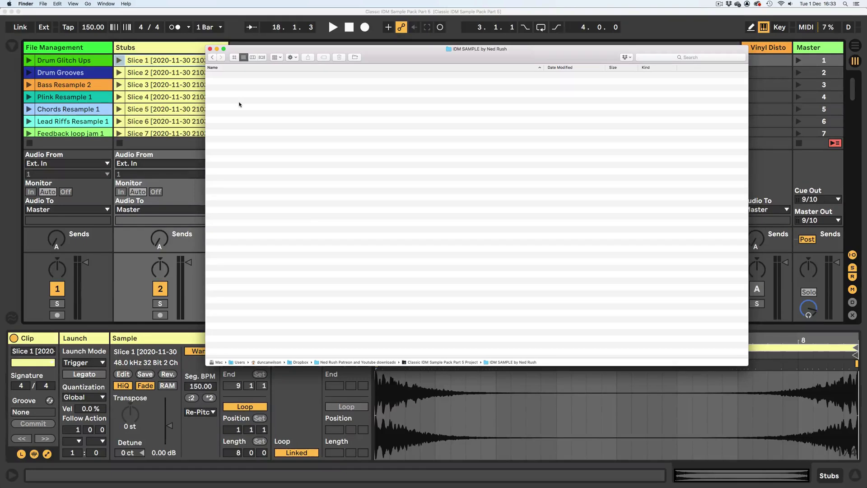
Step: Paste the copied slice files into the new folder and sort them by kind
right_click(240, 104)
click(224, 127)
click(646, 68)
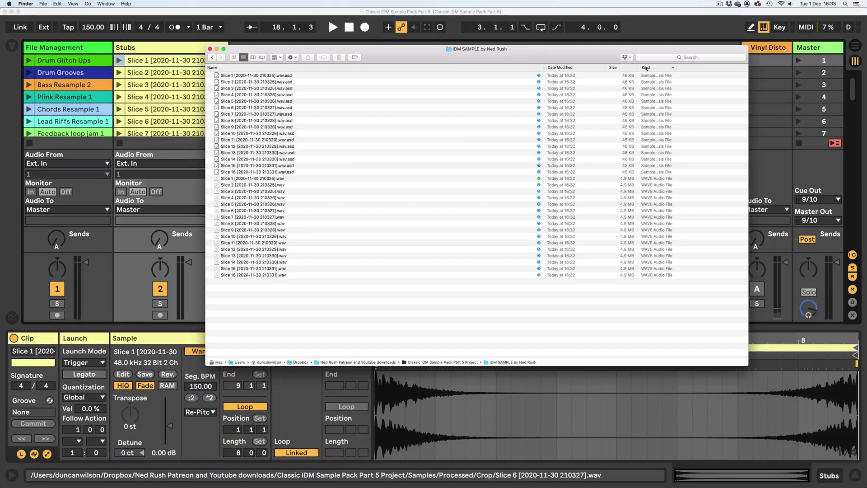
Step: Delete the sixteen .asd analysis files and select all sixteen Slice WAVs
click(238, 172)
shift+click(242, 76)
key(super+BackSpace)
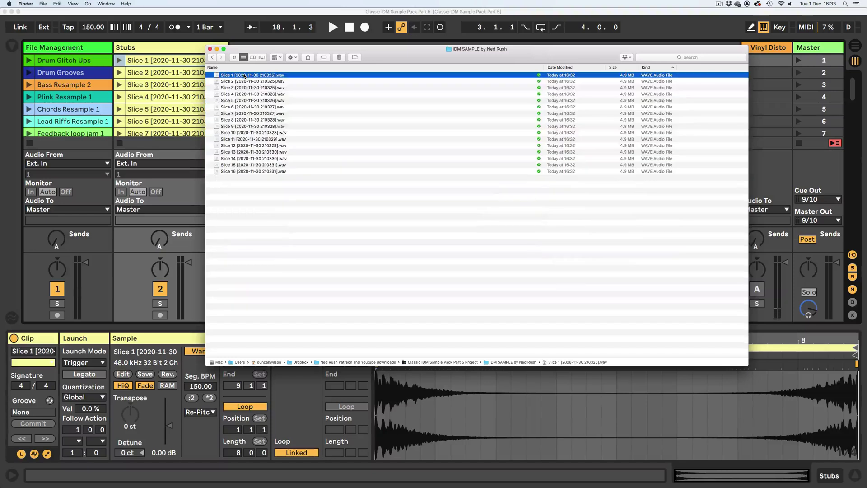
shift+click(239, 172)
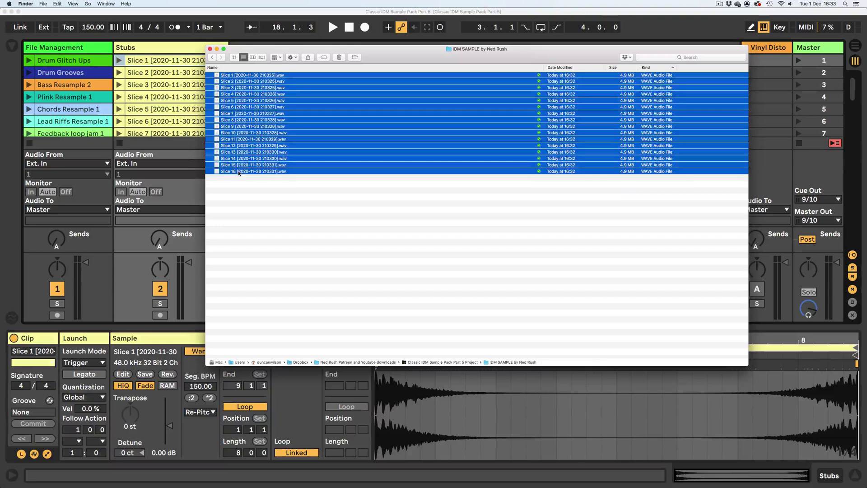
Step: Batch-rename the sixteen WAVs using Name and Index with custom format 'Stubs 150bpm IDM SAMPLE PACK '
right_click(256, 75)
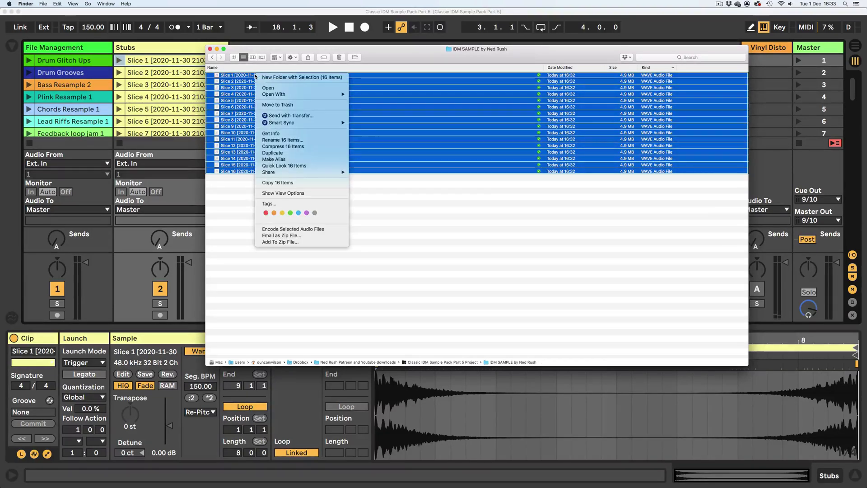
click(281, 141)
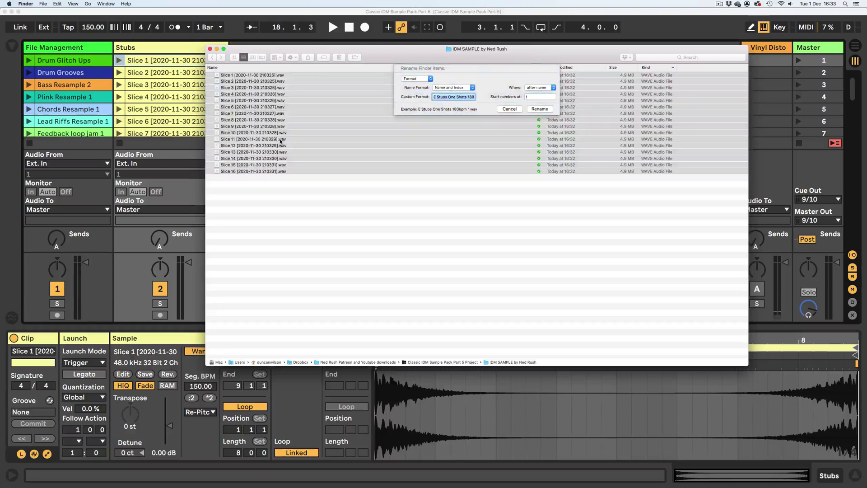
key(BackSpace)
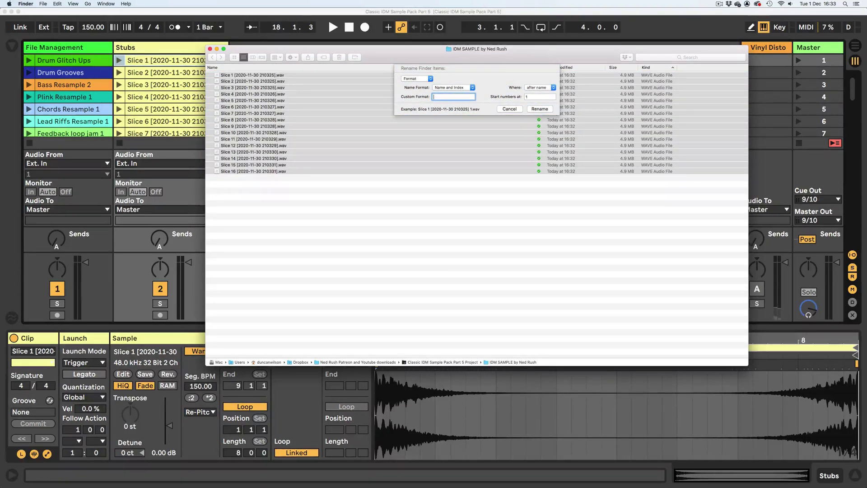
text(Stubs)
text(150bpm)
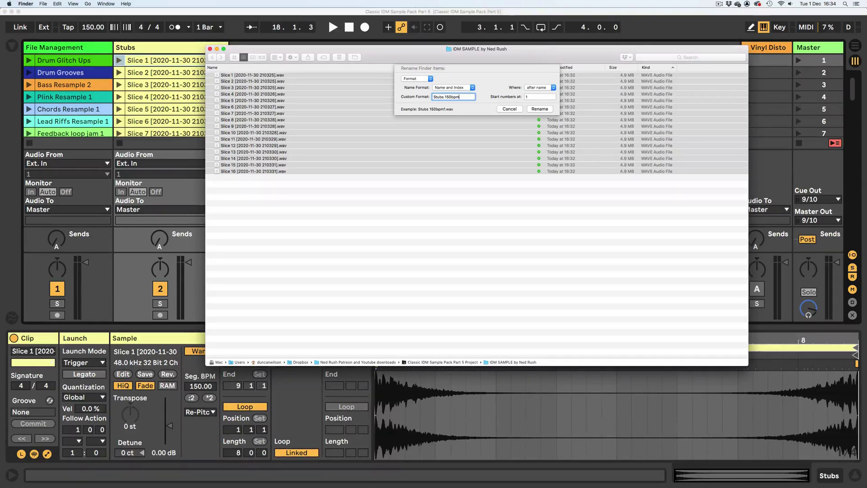
text(IDM SAMPLE PACK)
click(537, 109)
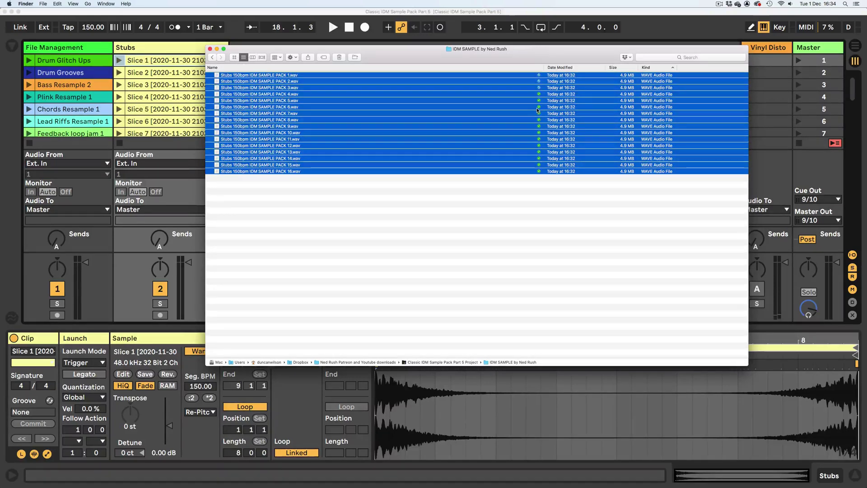
Step: Move the sixteen renamed WAVs into a new folder named Stubs, then close Finder
click(249, 199)
click(244, 172)
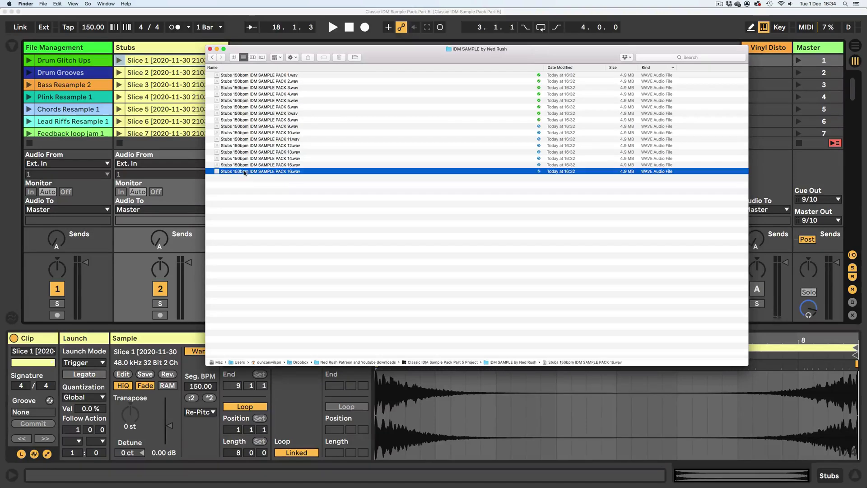
shift+click(238, 76)
right_click(239, 75)
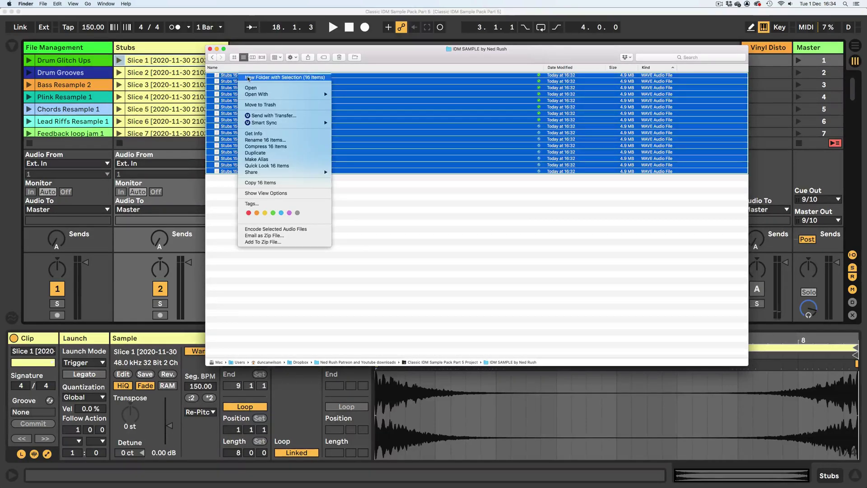
click(248, 78)
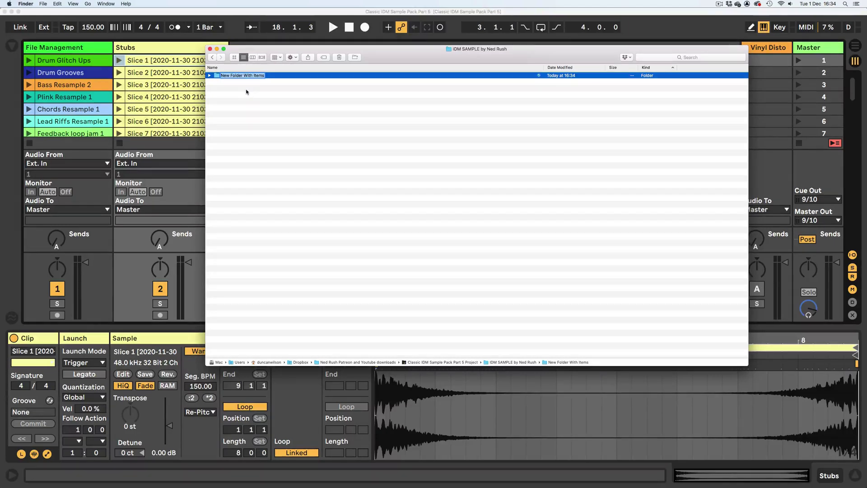
text(Stubs)
key(Return)
click(245, 152)
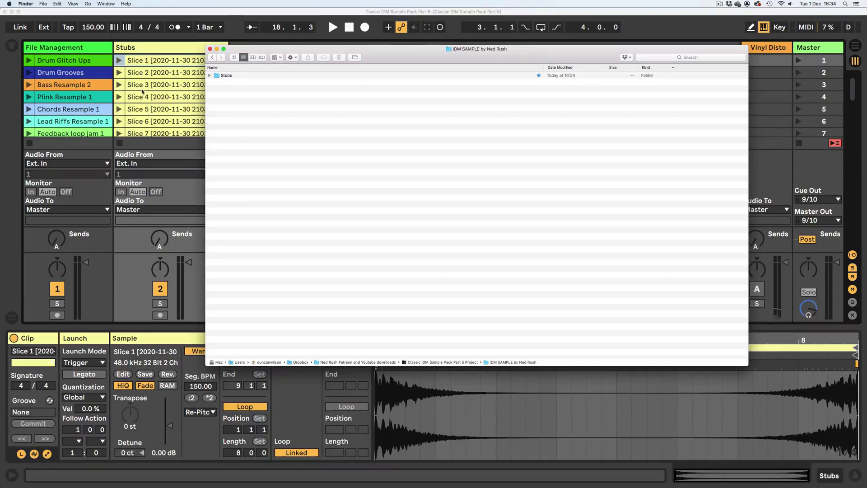
click(71, 61)
click(71, 61)
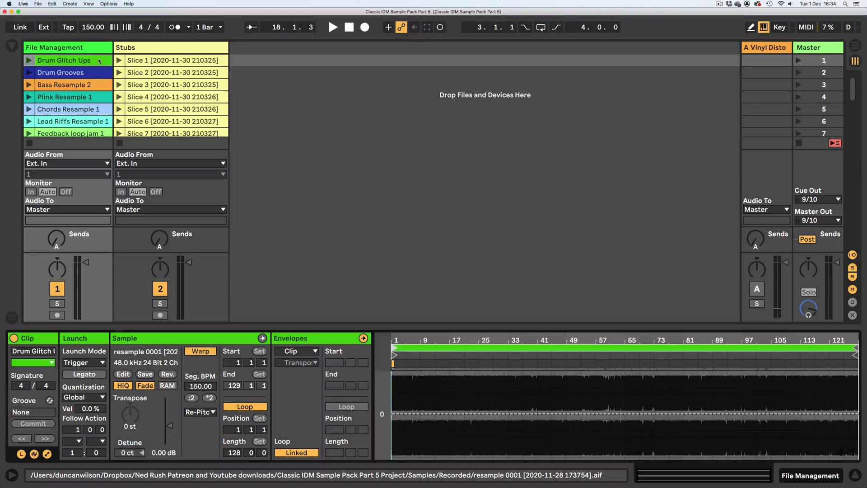
Step: Audition the Drum Glitch Ups clip and halve its Seg. BPM to 75, making it 64 bars
click(28, 61)
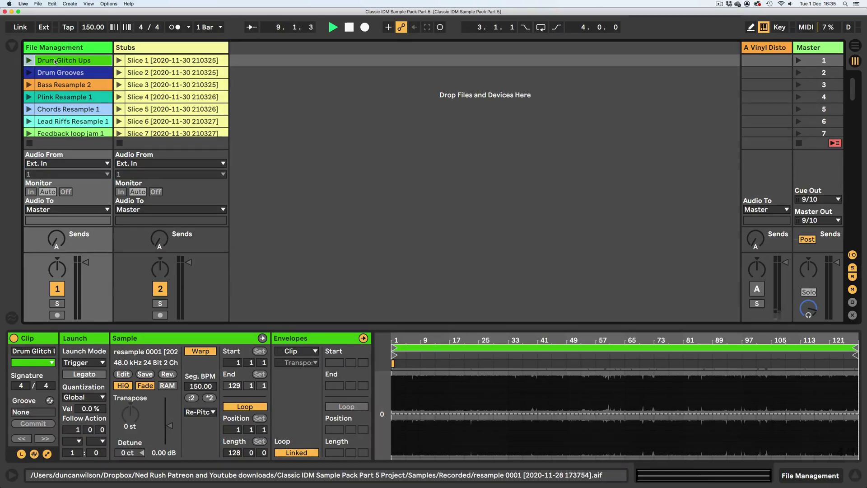
click(28, 61)
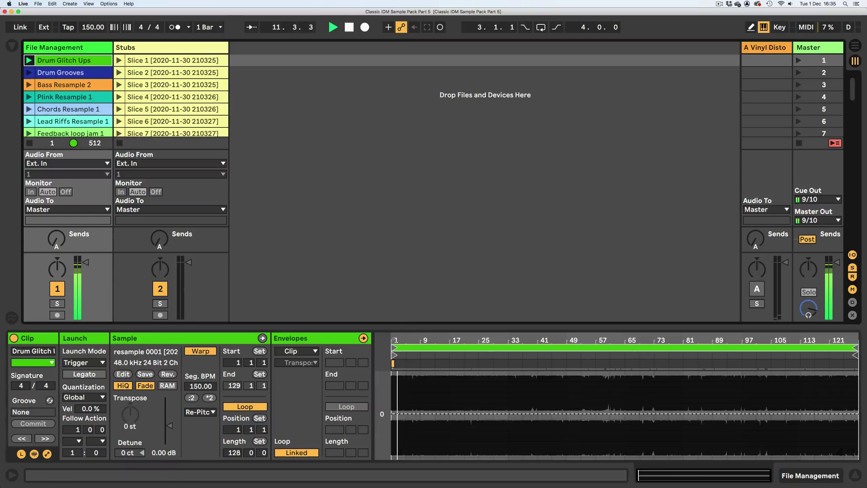
drag(396, 341, 396, 362)
click(192, 398)
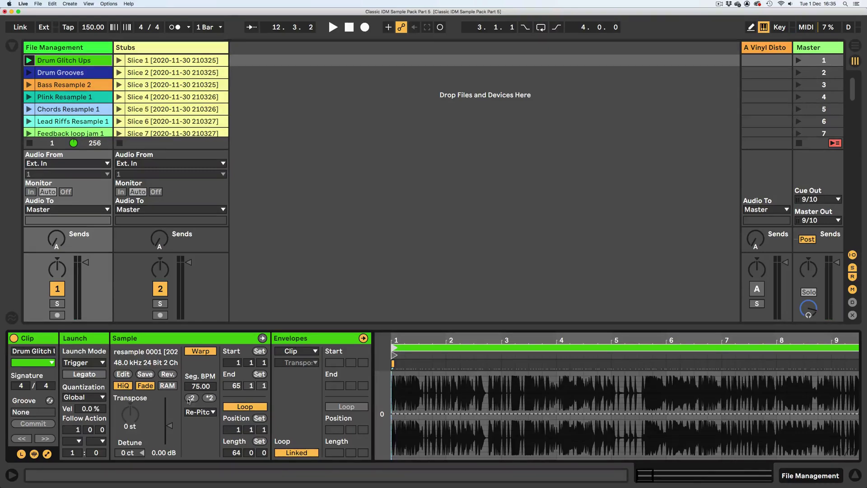
key(space)
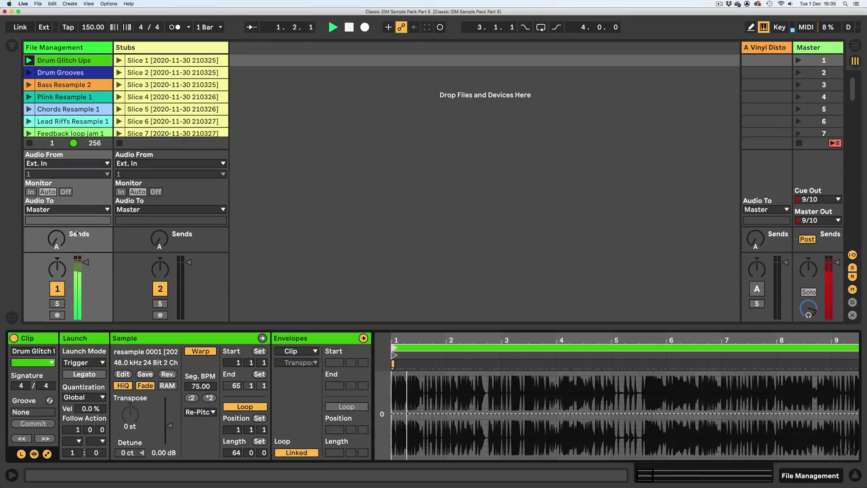
Step: Slice Drum Glitch Ups one slice per bar onto a new MIDI track with the Sampler preset
right_click(71, 60)
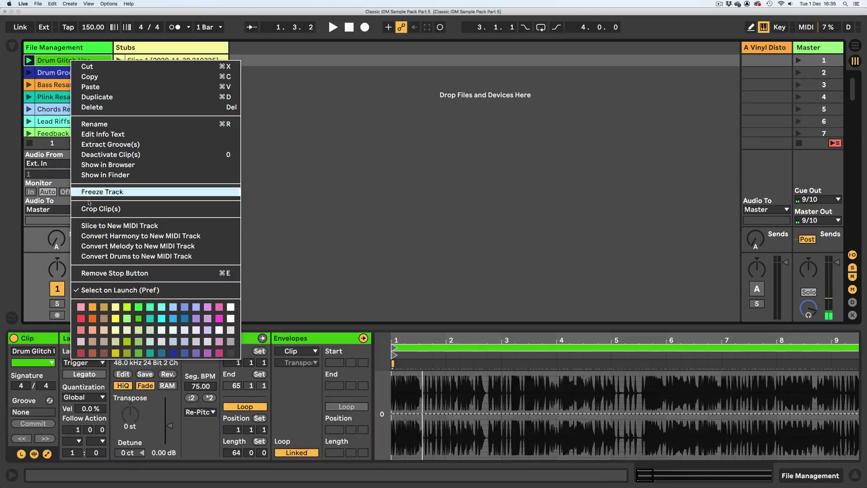
click(103, 226)
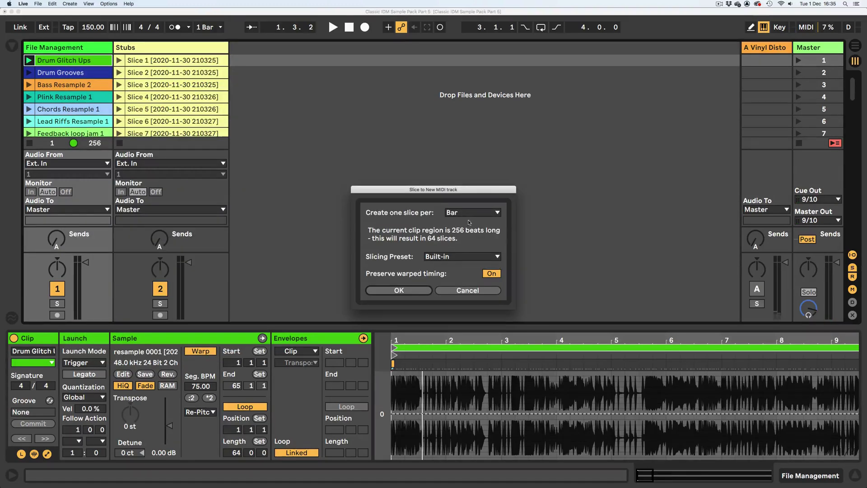
click(459, 257)
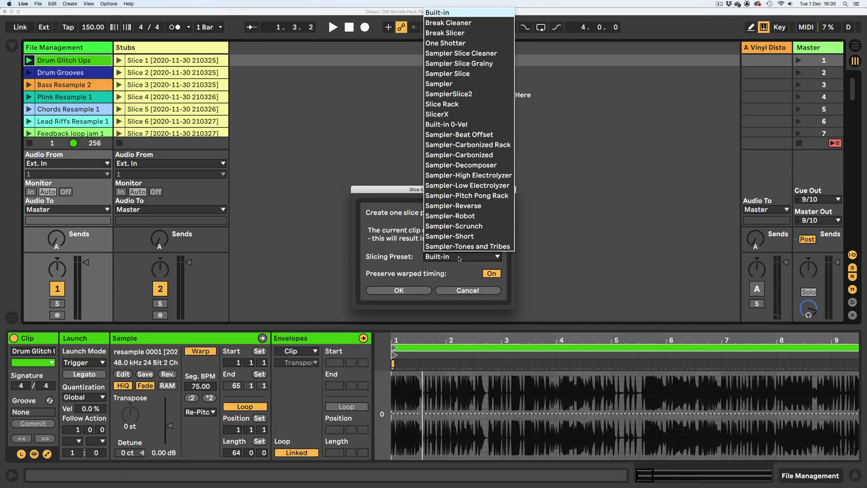
click(443, 84)
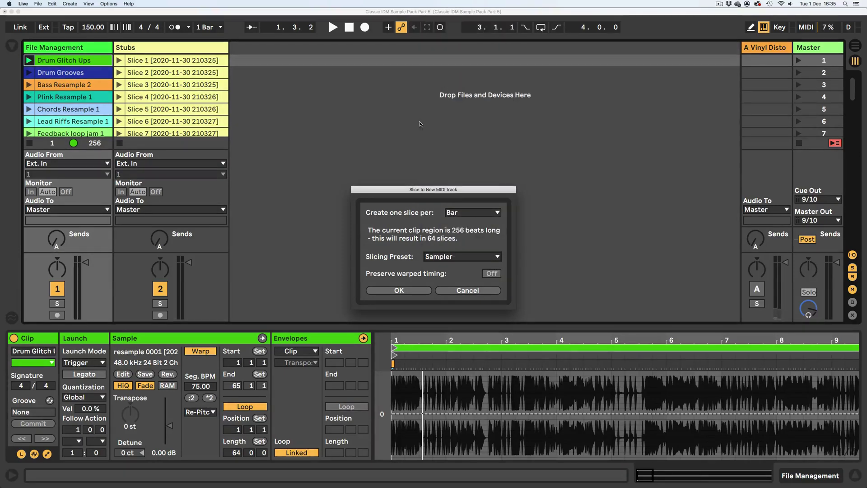
click(415, 292)
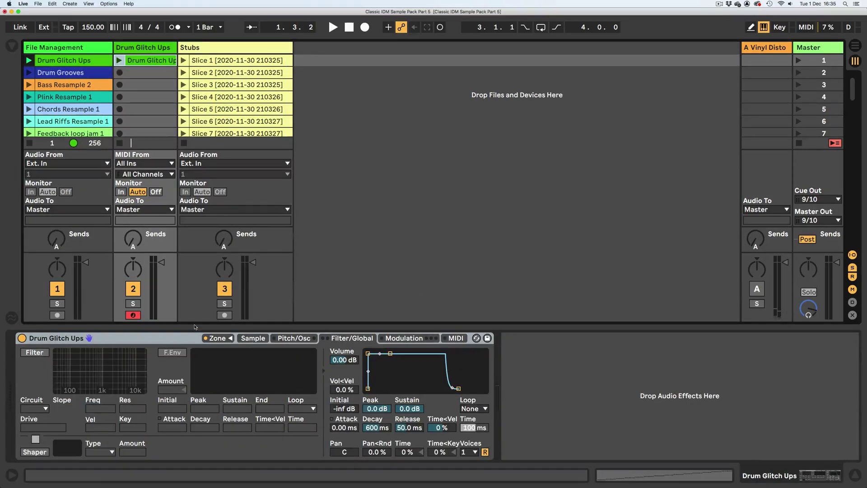
Step: Show the Sampler's slice zone list and bring up the options for the Stubs Slice 1 clip
drag(195, 327, 257, 158)
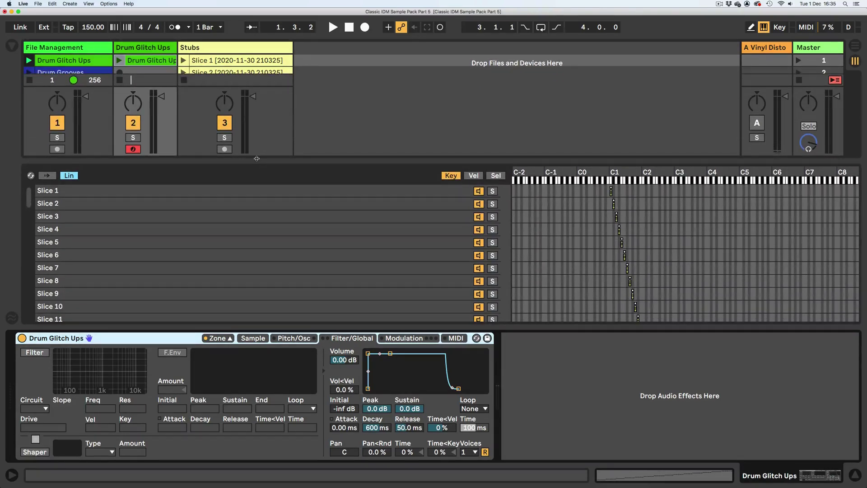
click(220, 61)
right_click(221, 62)
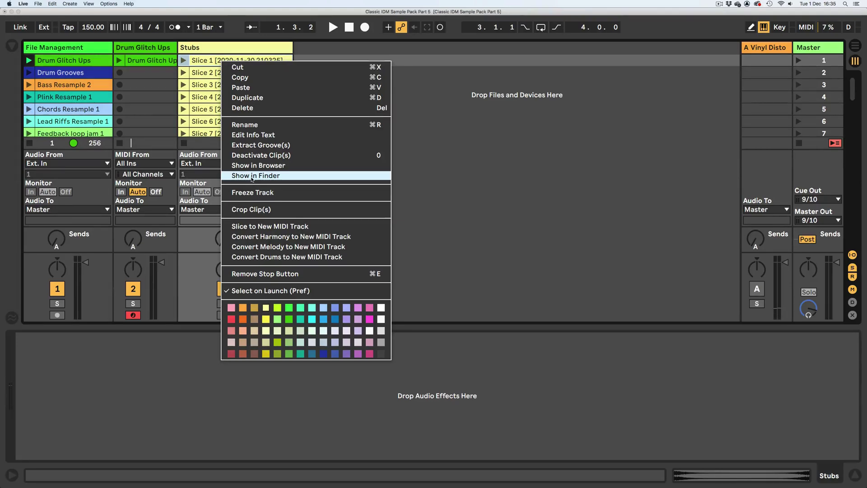
Step: Reveal the clip's file in Finder and preview Stubs 150bpm IDM SAMPLE PACK 1.wav
click(252, 177)
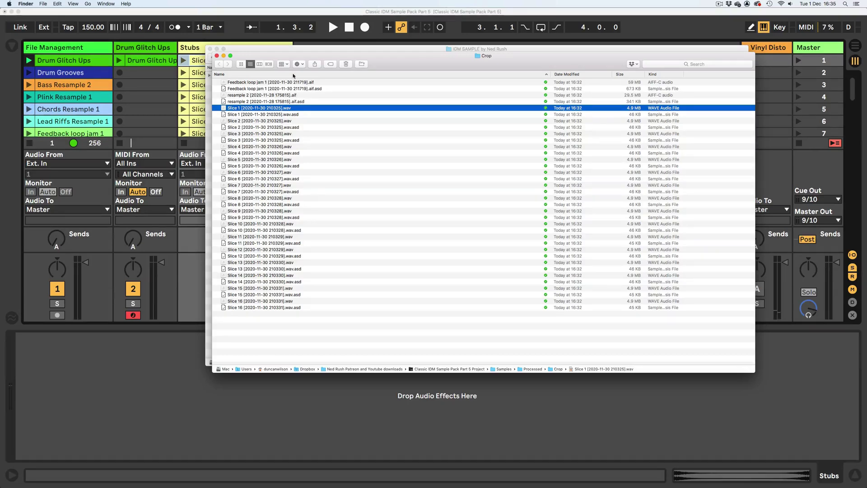
drag(292, 55, 421, 125)
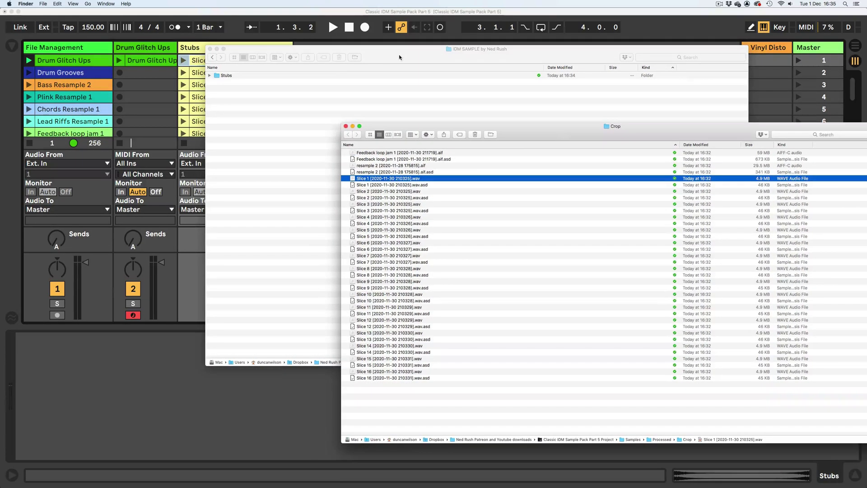
drag(401, 55, 342, 48)
click(150, 68)
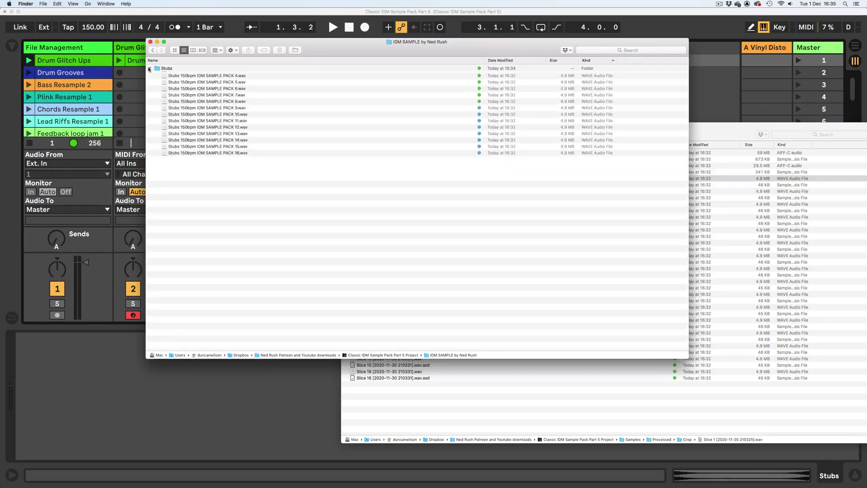
click(178, 75)
key(space)
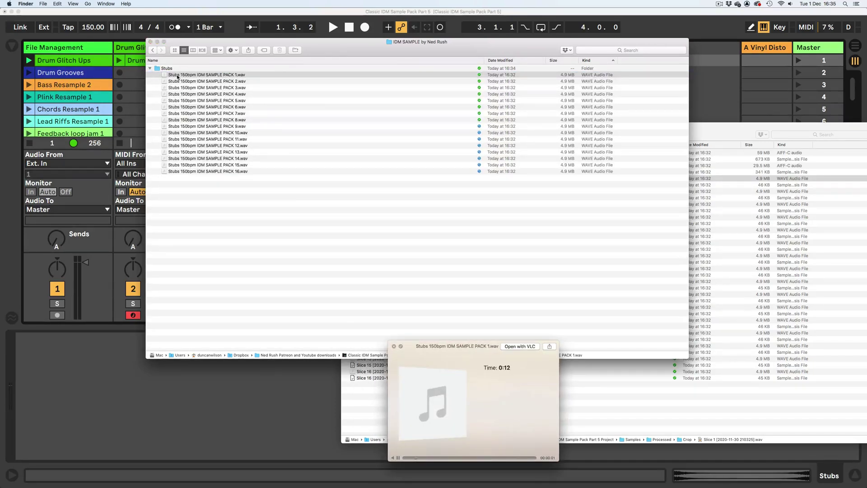
key(space)
click(150, 69)
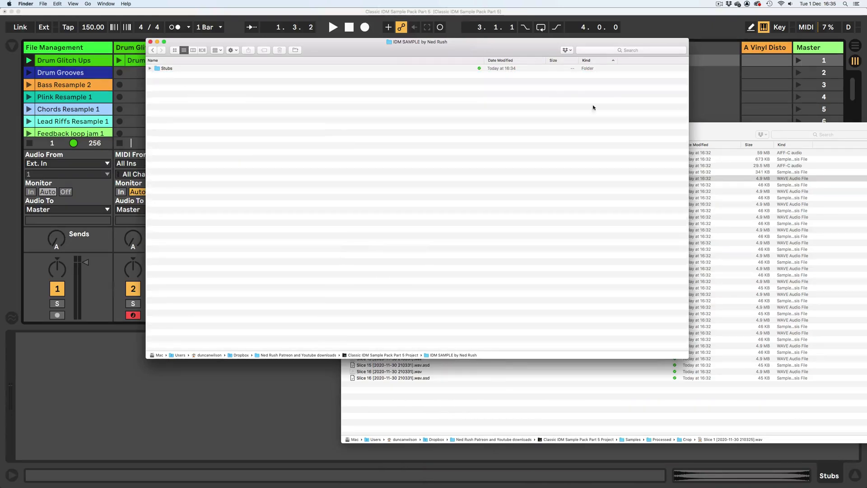
Step: Delete the 32 old Slice files from the Crop folder and return to Live
click(724, 125)
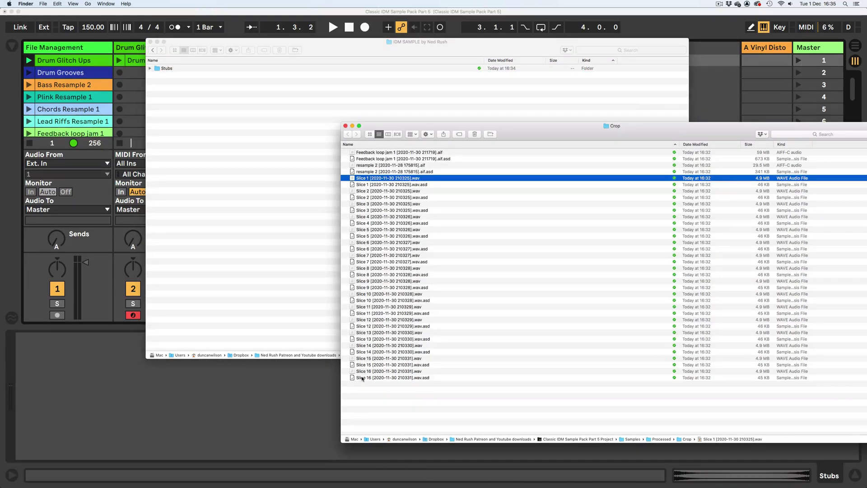
shift+click(362, 377)
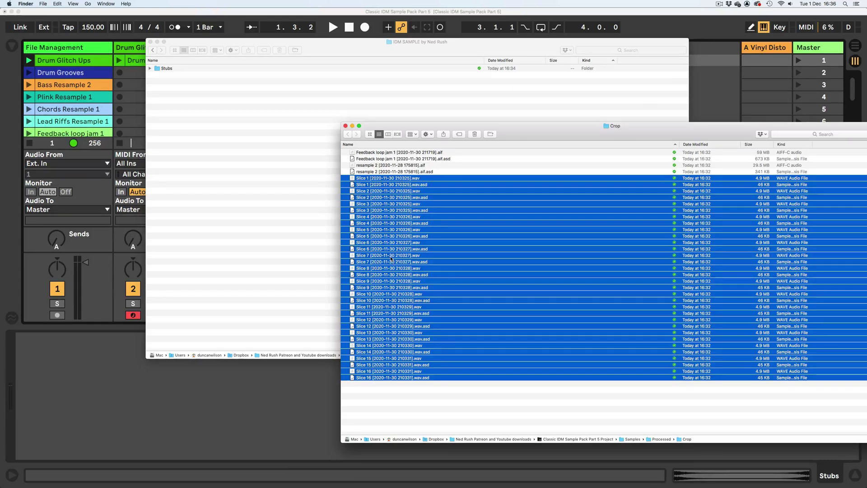
key(super+BackSpace)
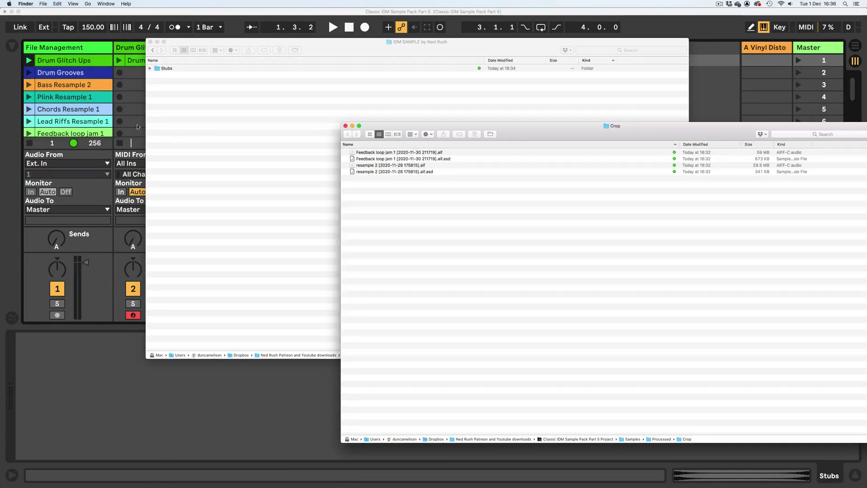
click(138, 127)
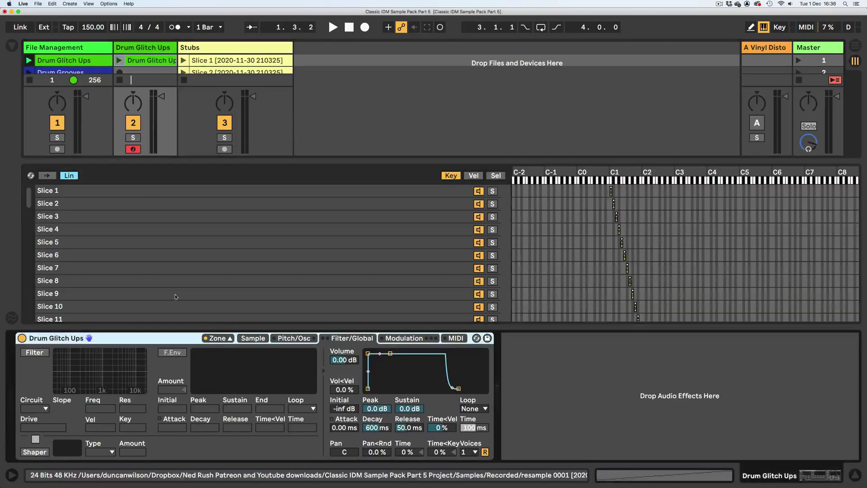
Step: Select all 64 Sampler slices and crop each into its own sample file
click(185, 230)
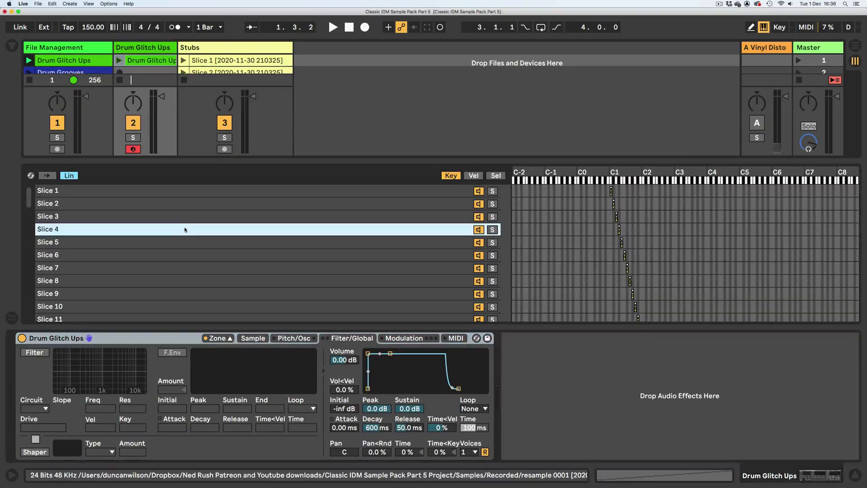
click(175, 221)
key(super+a)
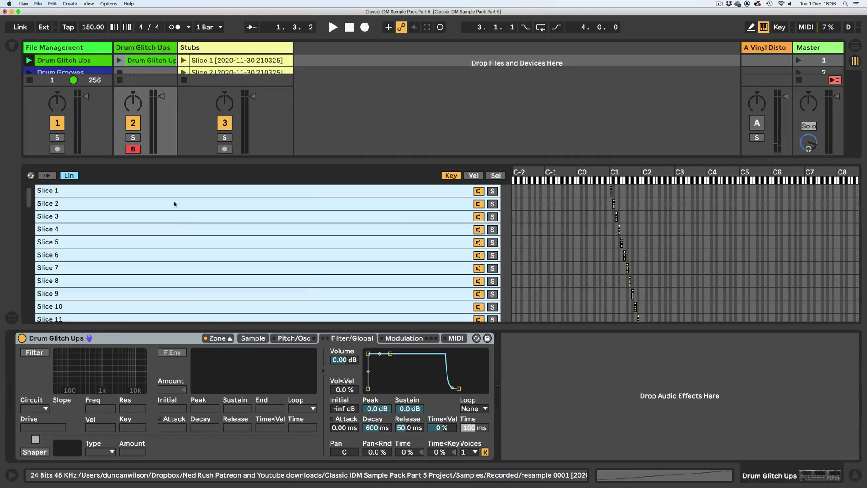
right_click(176, 195)
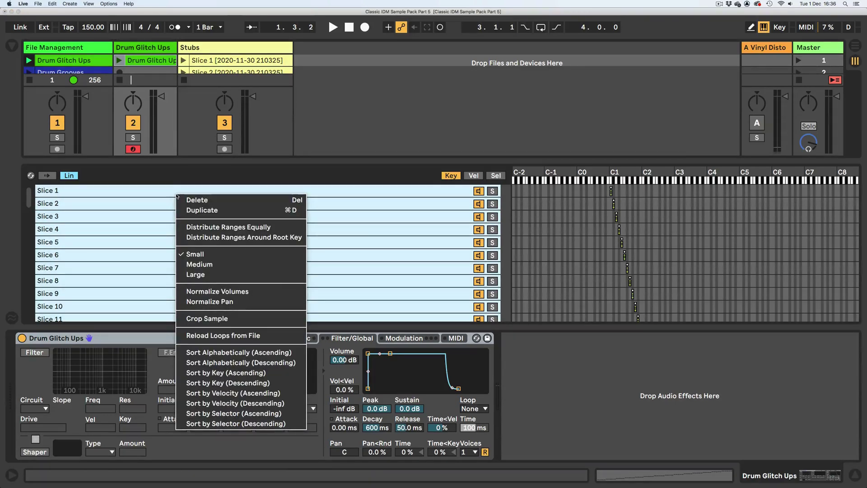
click(208, 319)
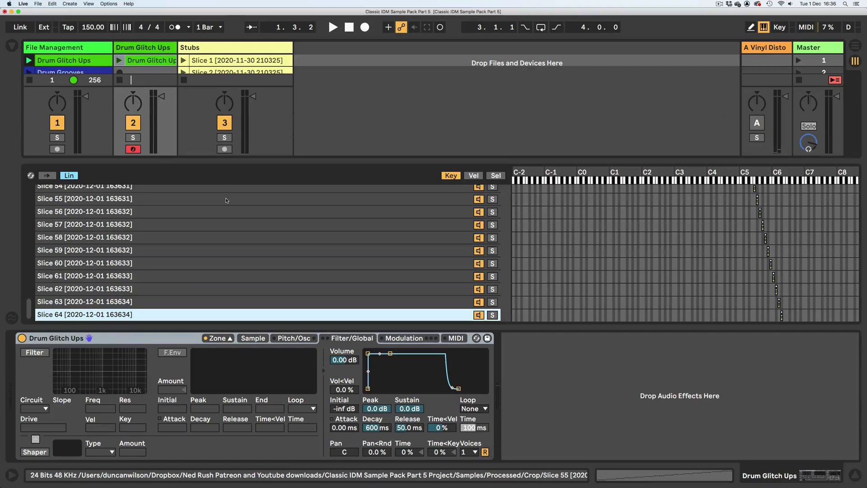
Step: Reveal the cropped Slice 64 file in Finder
right_click(94, 317)
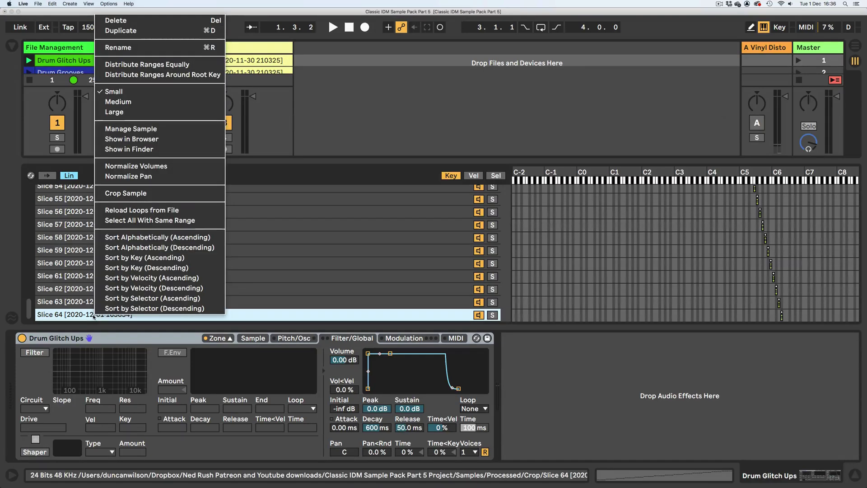
click(150, 149)
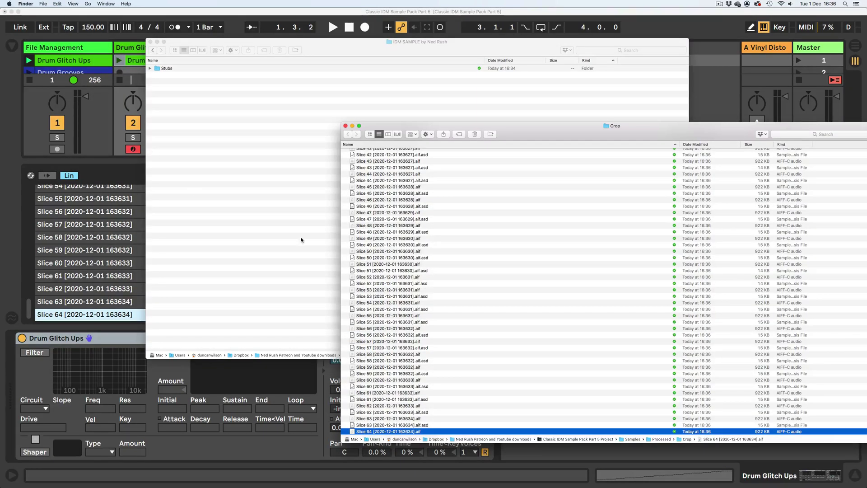
scroll(553, 277, up, 20)
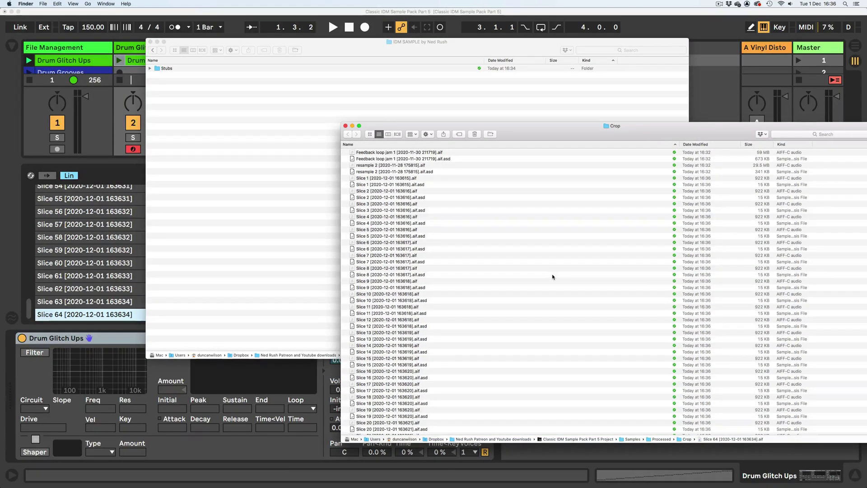
Step: Move the 127 cropped Slice files from Crop into the IDM SAMPLE folder
shift+click(370, 178)
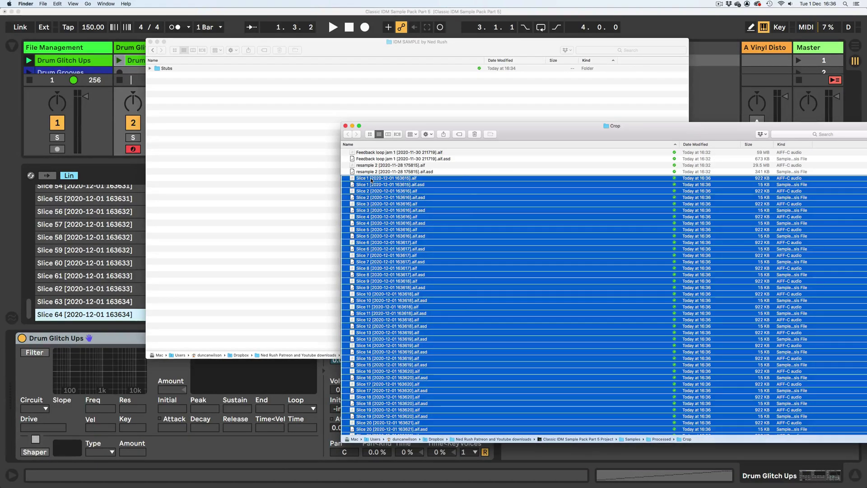
right_click(371, 180)
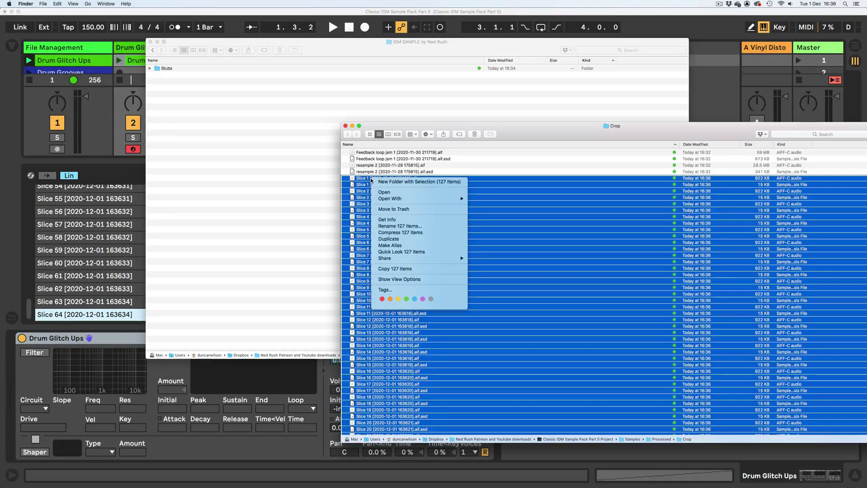
key(Escape)
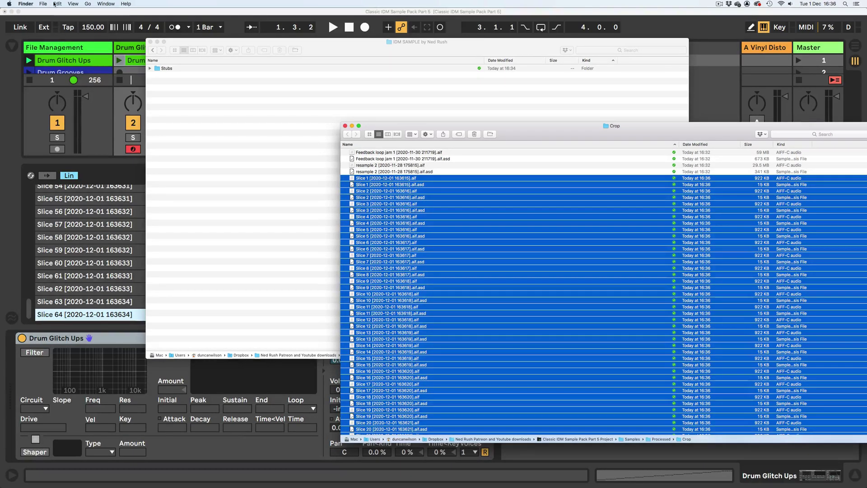
click(58, 4)
click(524, 132)
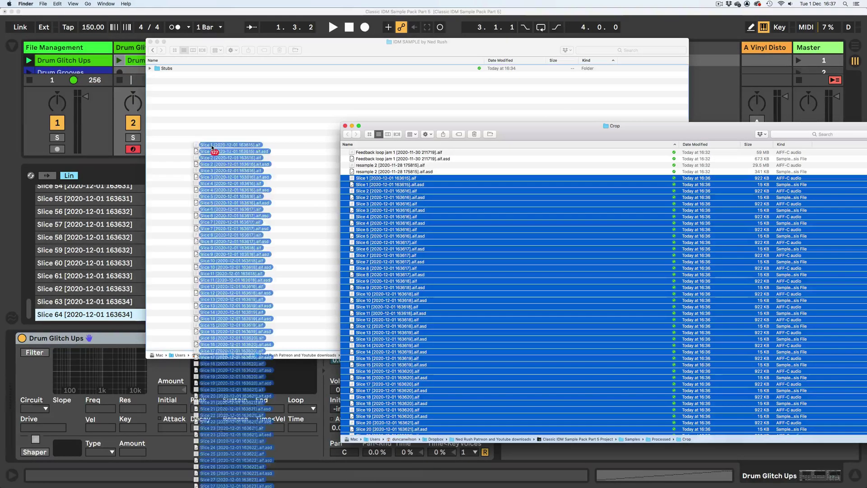
drag(212, 147, 202, 144)
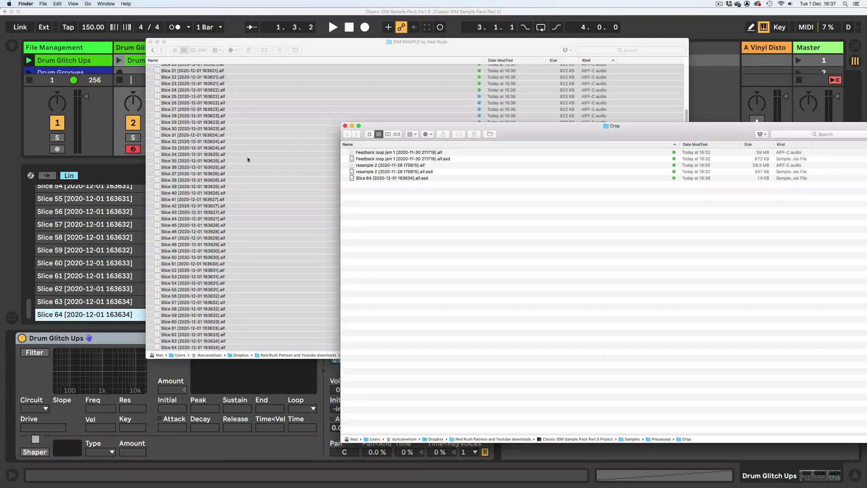
Step: Trash all the Slice .aif.asd analysis files in the IDM SAMPLE folder
scroll(248, 160, up, 5)
click(275, 175)
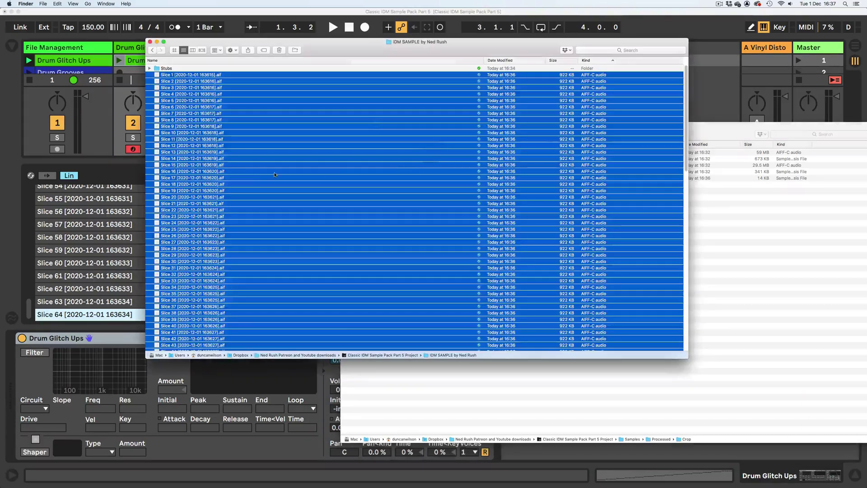
click(275, 174)
scroll(303, 161, down, 15)
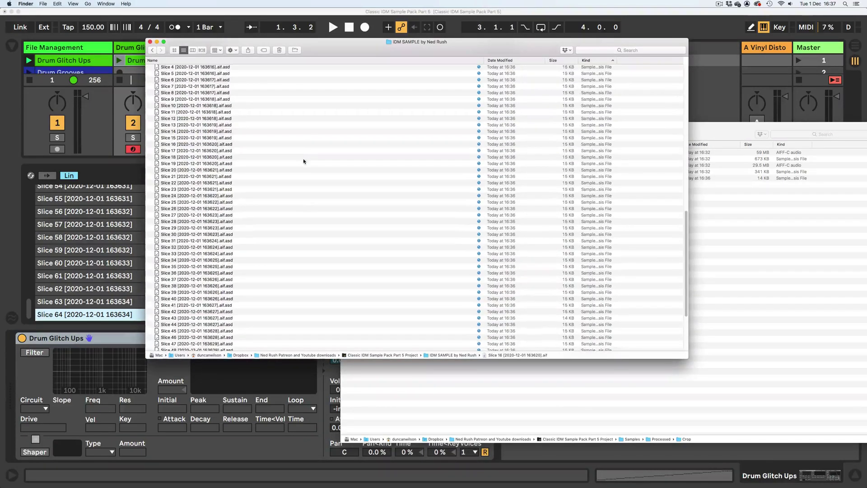
scroll(258, 161, up, 5)
click(170, 209)
scroll(200, 225, down, 8)
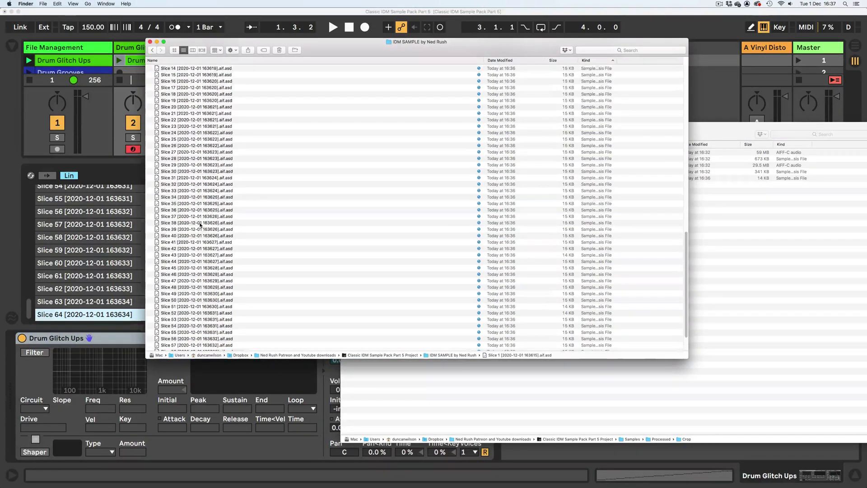
scroll(200, 225, down, 2)
key(super+a)
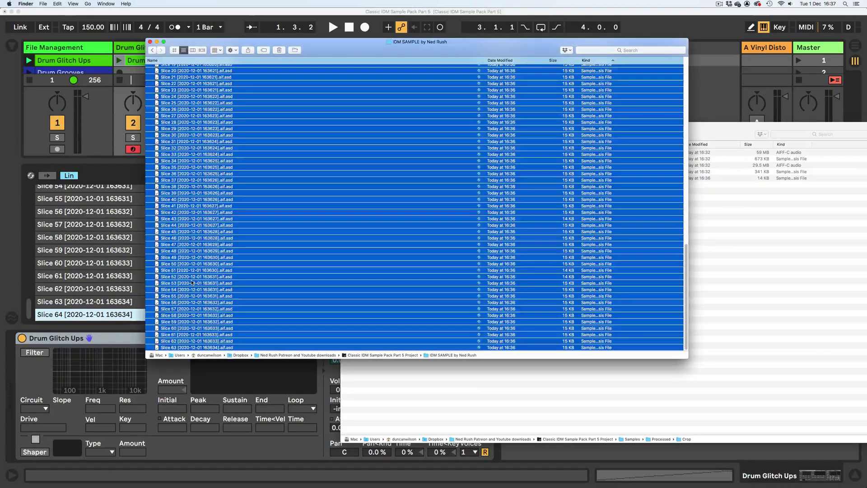
key(super+BackSpace)
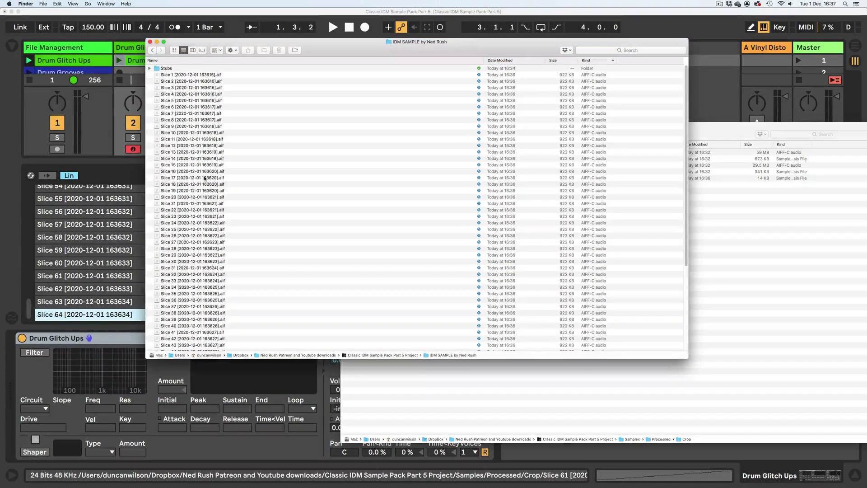
Step: Select the Slice 1 through Slice 64 .aif files
click(177, 76)
scroll(190, 136, down, 5)
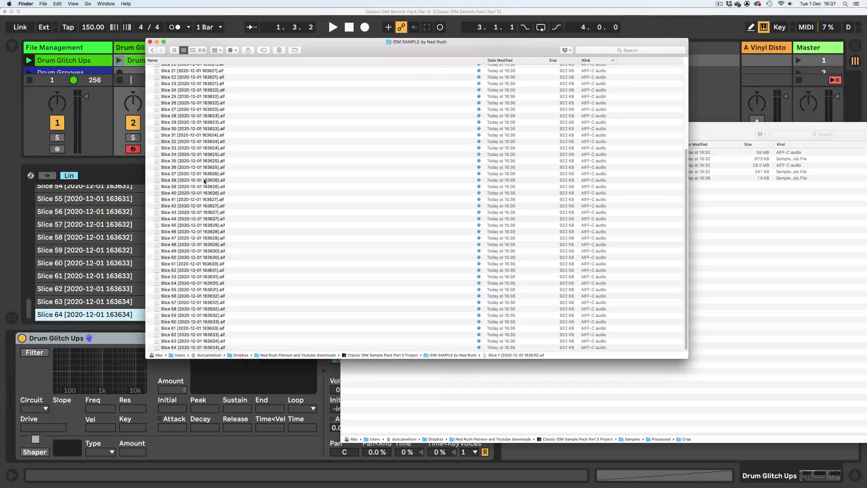
shift+click(173, 348)
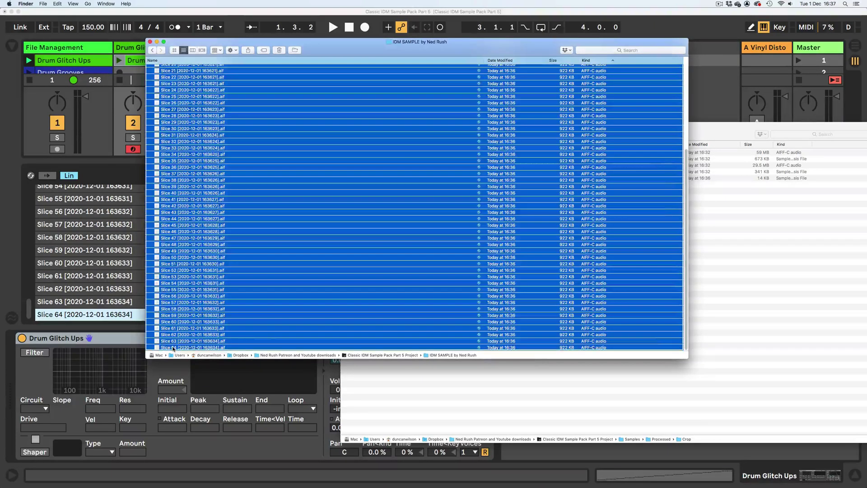
Step: Batch-rename the 64 slices to 'Drum Glitchups 150bpm IDM SAMPLE PACK' numbered 1 to 64
right_click(174, 349)
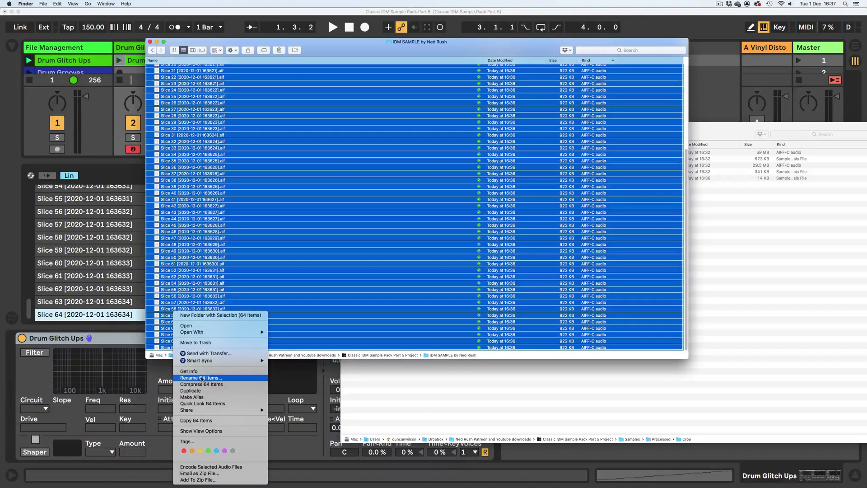
click(202, 378)
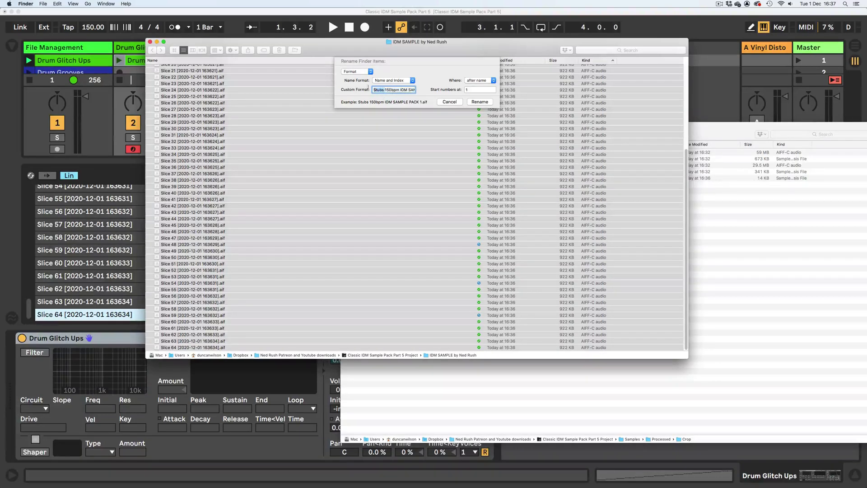
text(Drum )
text(Glitch)
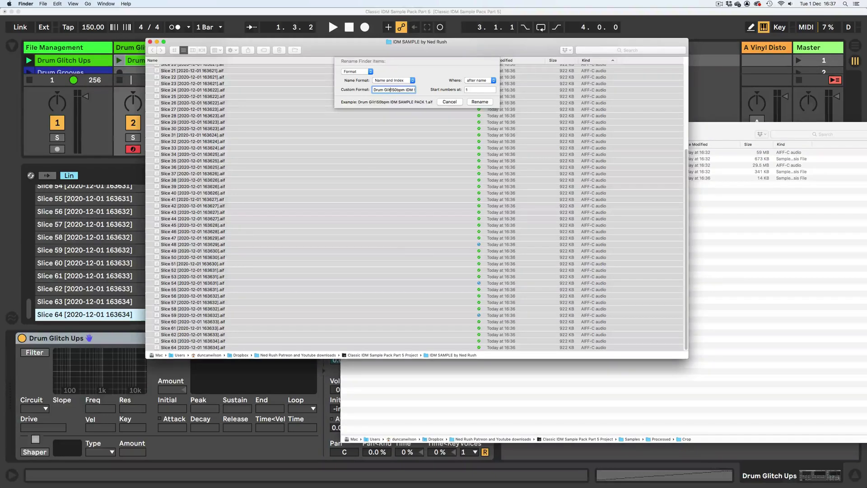
text(ups)
click(479, 103)
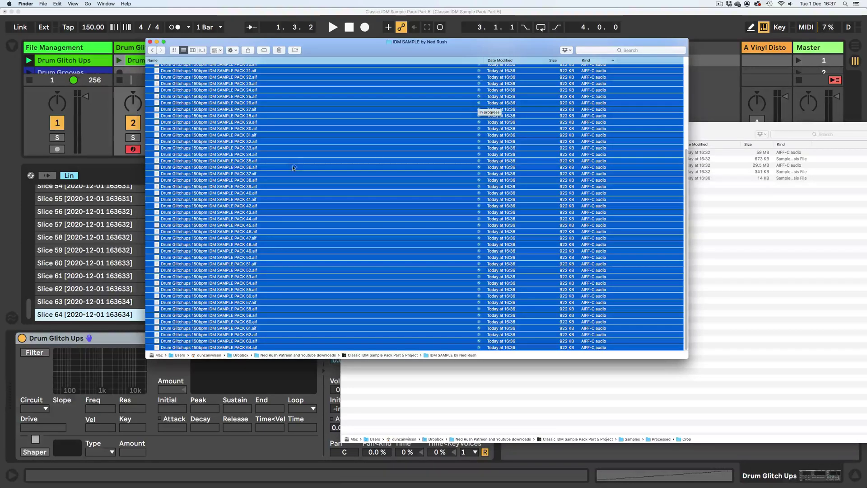
scroll(293, 167, up, 5)
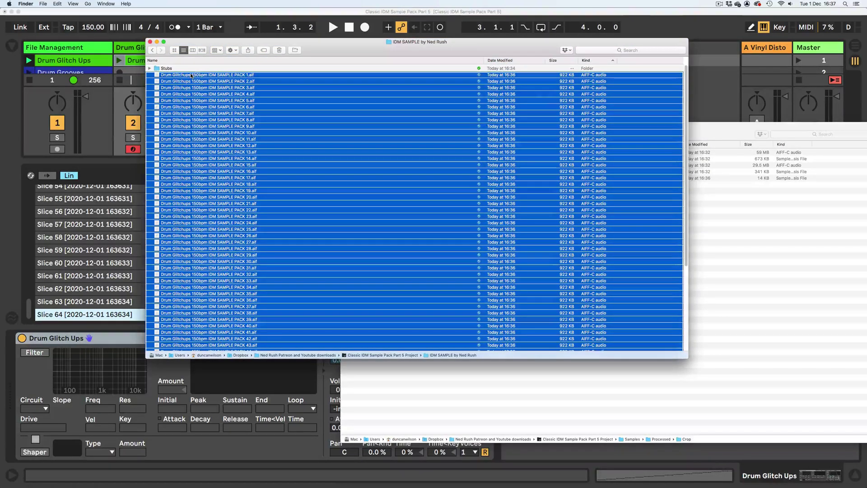
Step: Put the 64 selected files into a new folder named 'Drum Glitchups'
right_click(192, 76)
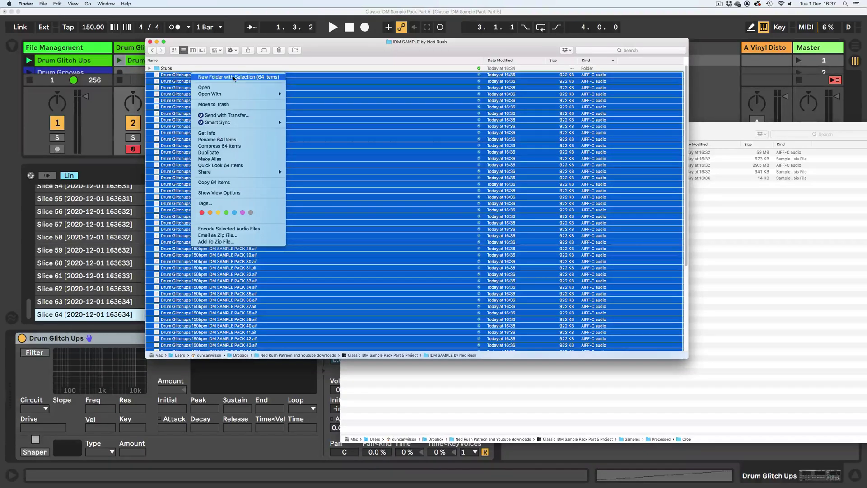
click(234, 78)
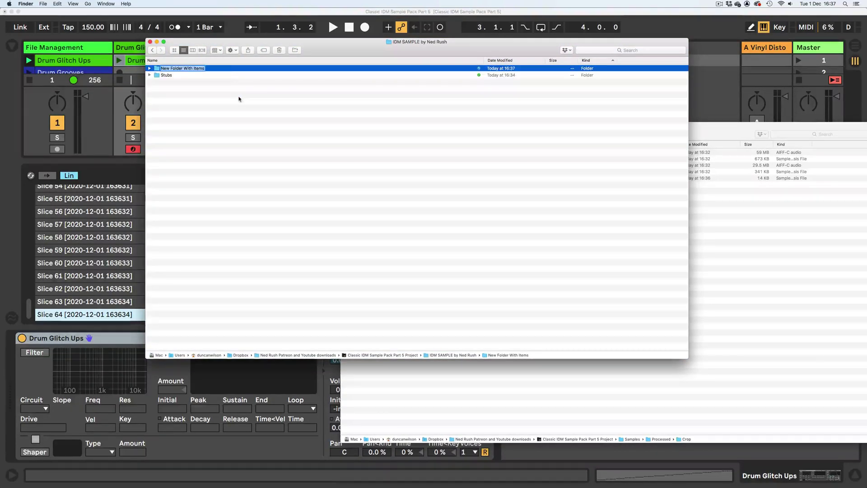
text(Drum Glitchups)
key(Return)
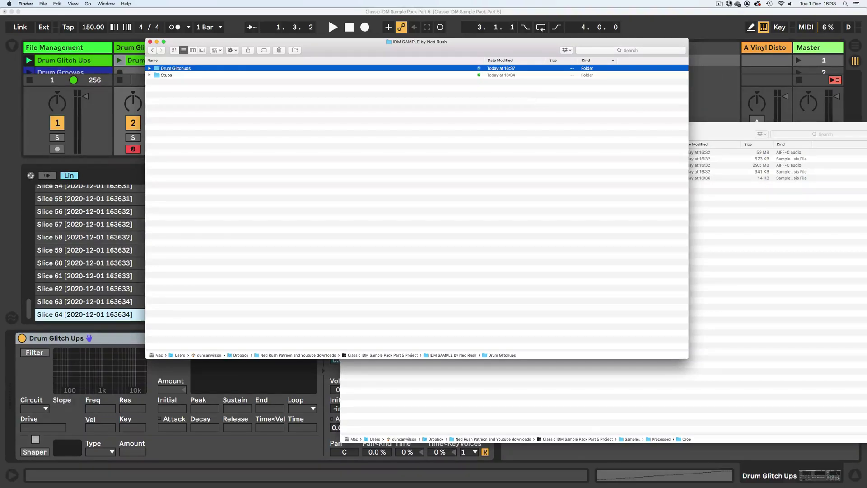
Step: Move the IDM SAMPLE by Ned Rush Finder window higher and enlarge it
click(719, 4)
click(736, 18)
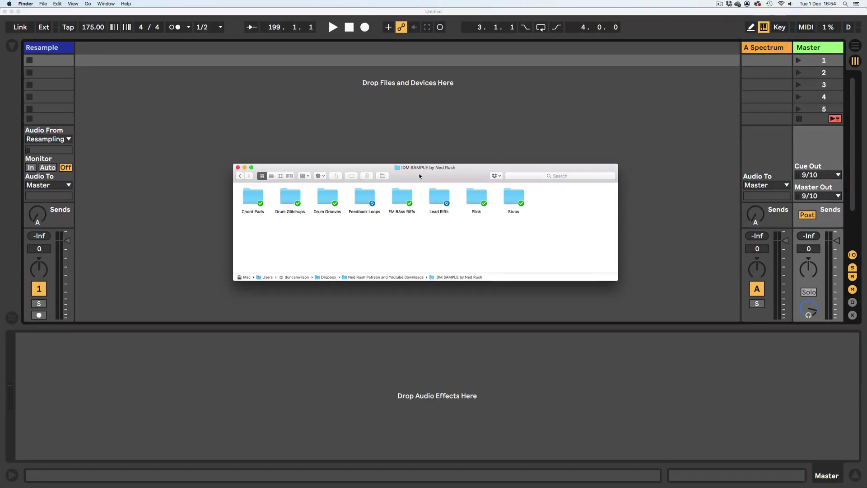
drag(420, 176, 420, 122)
drag(618, 229, 682, 339)
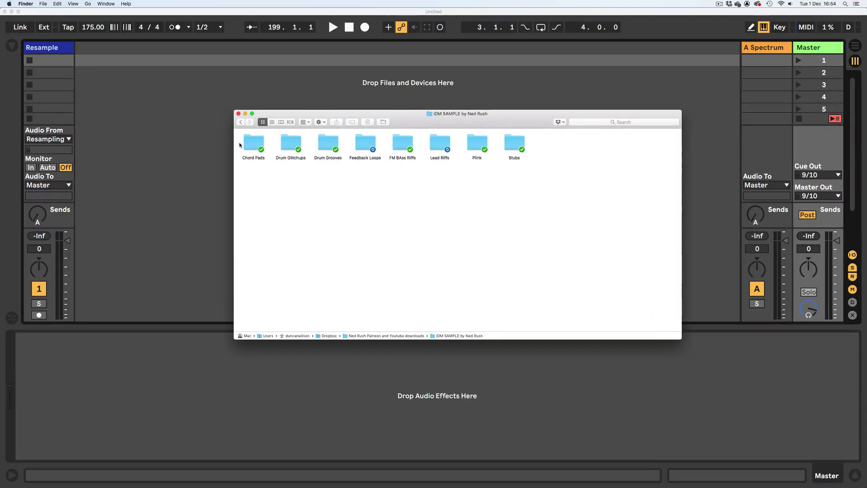
Step: Browse the Chord Pads, Drum Glitchups and Drum Grooves folders in list view
double_click(253, 143)
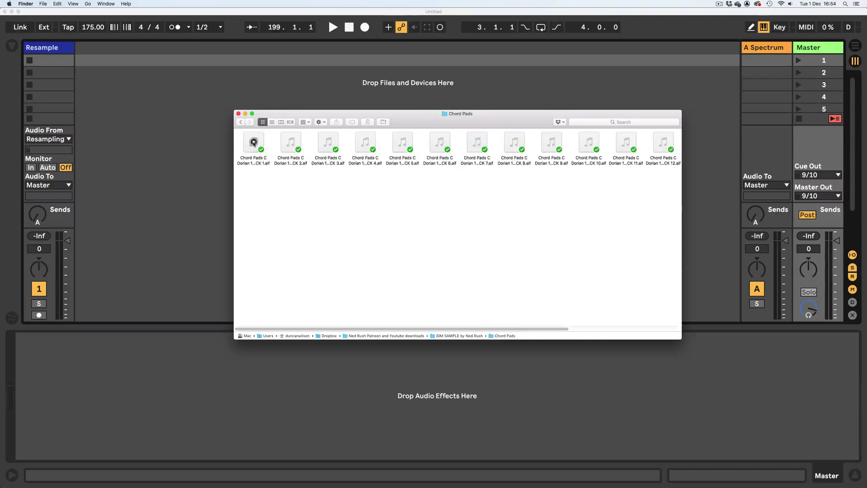
click(272, 122)
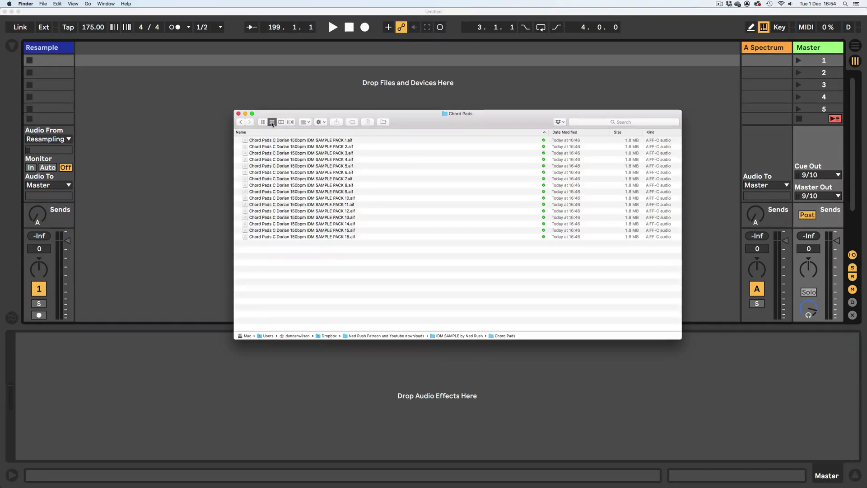
click(240, 122)
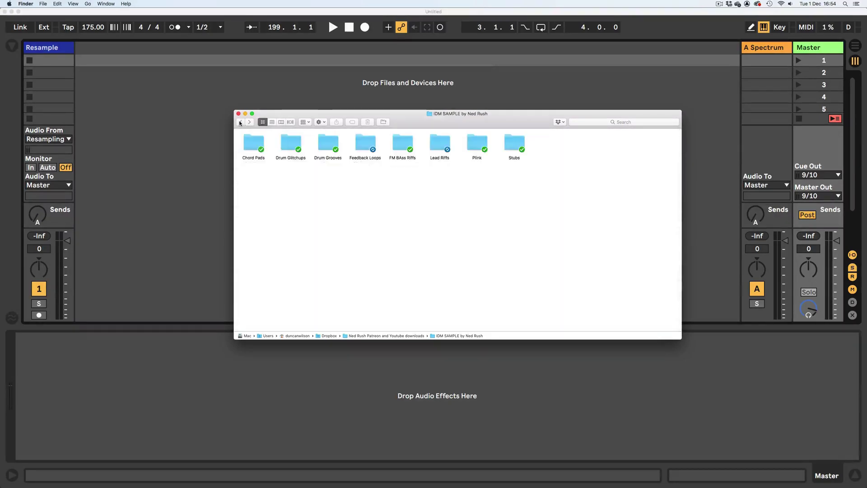
double_click(289, 143)
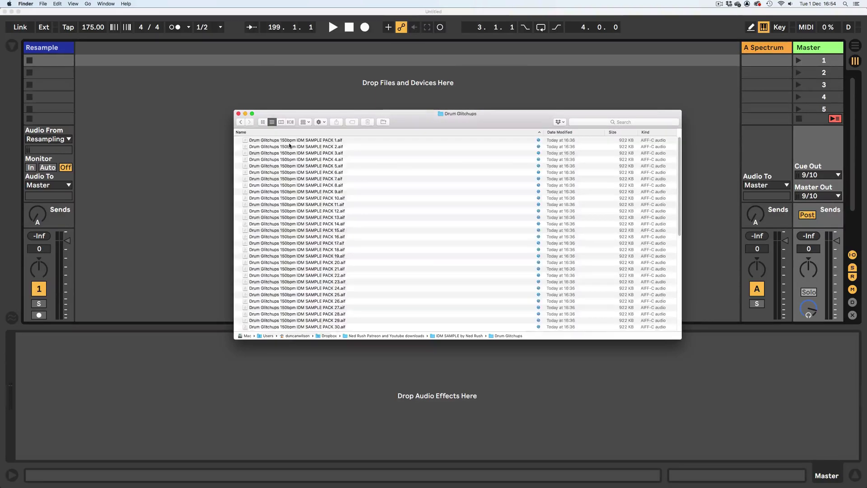
click(241, 122)
click(326, 144)
double_click(326, 144)
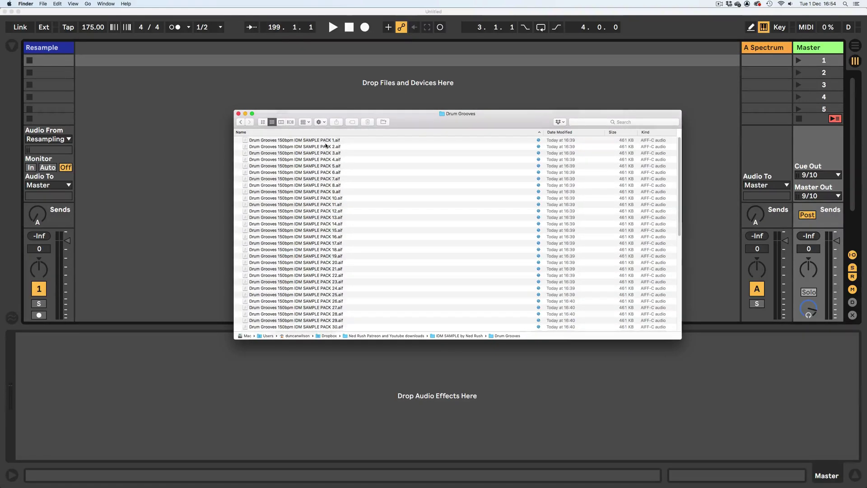
click(240, 122)
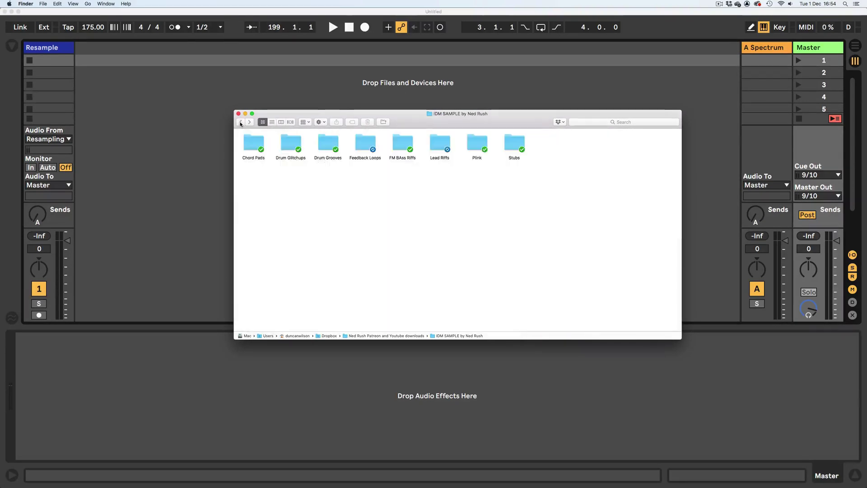
Step: Inspect the Feedback Loops and FM BAss Riffs folders, then bring the Live session forward
double_click(366, 142)
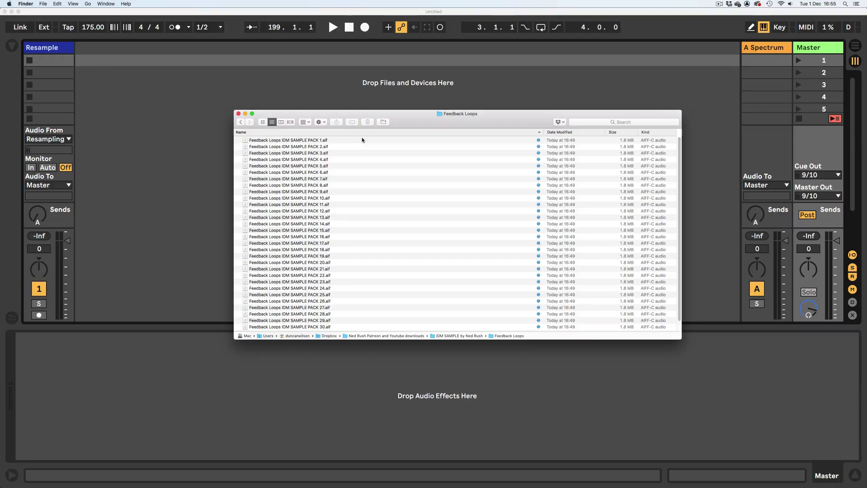
click(240, 123)
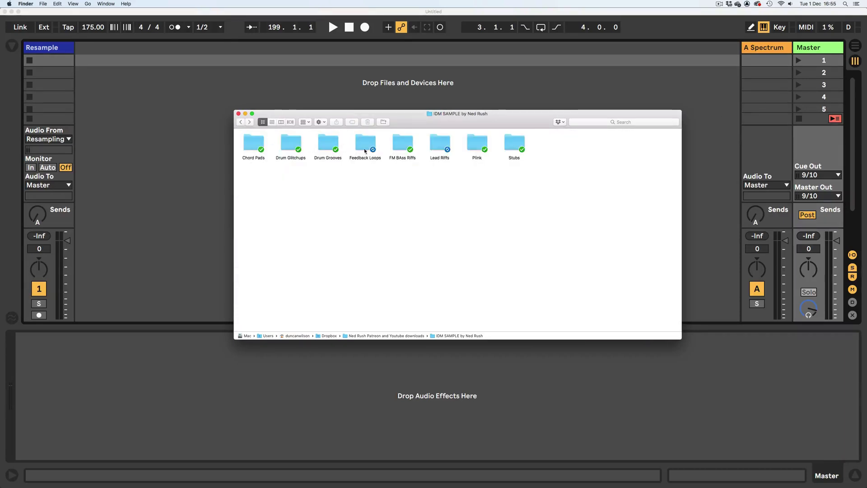
double_click(398, 144)
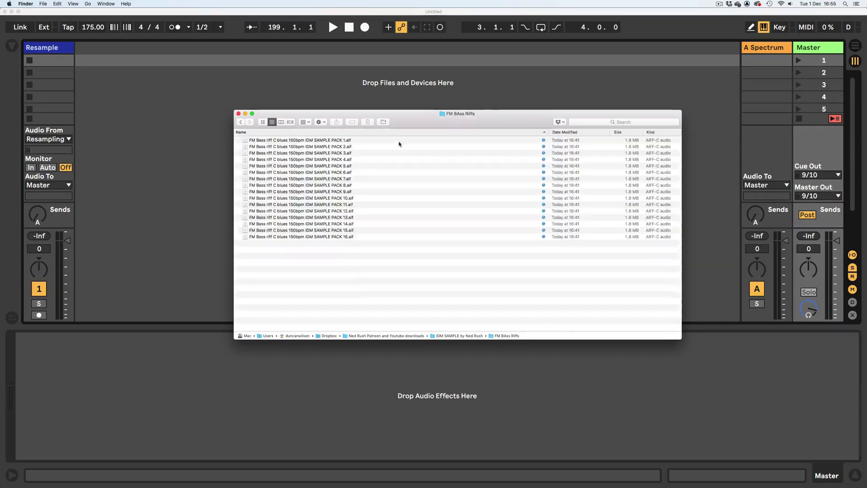
click(240, 122)
click(155, 136)
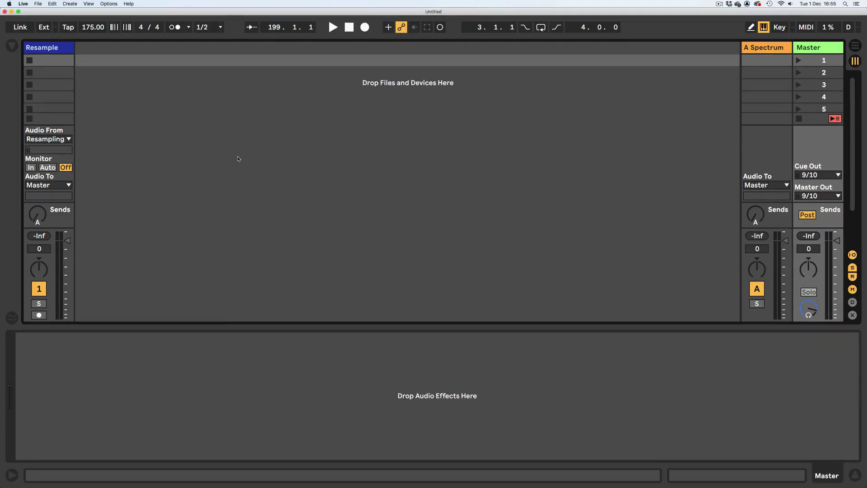
Step: Open the Chord Pads folder in Finder and select all its files
key(super+Tab)
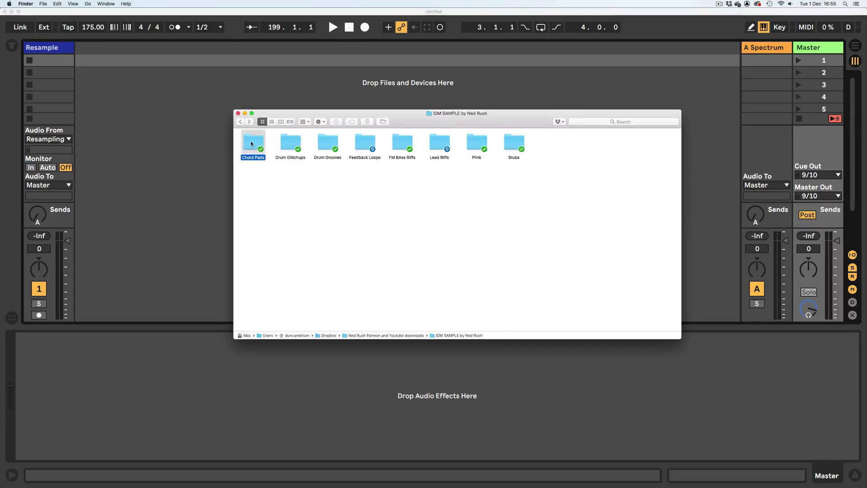
double_click(251, 141)
click(272, 141)
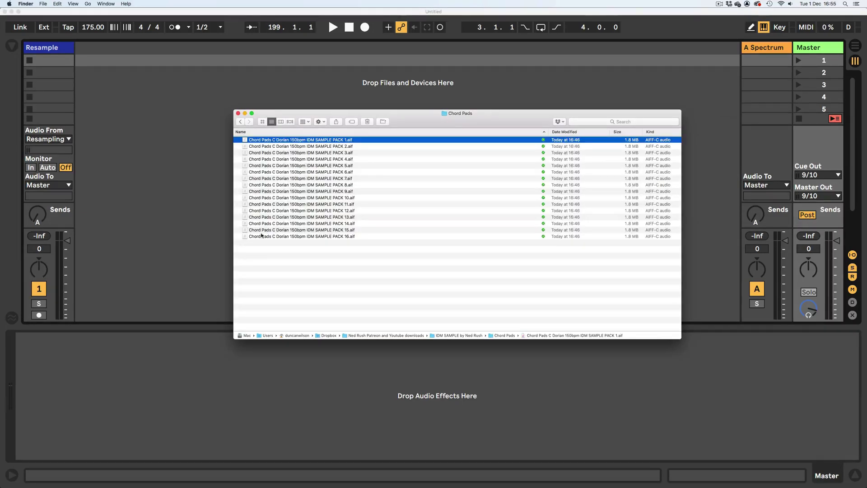
shift+click(264, 237)
Step: Set the Live session tempo to 150 BPM
click(109, 103)
click(92, 27)
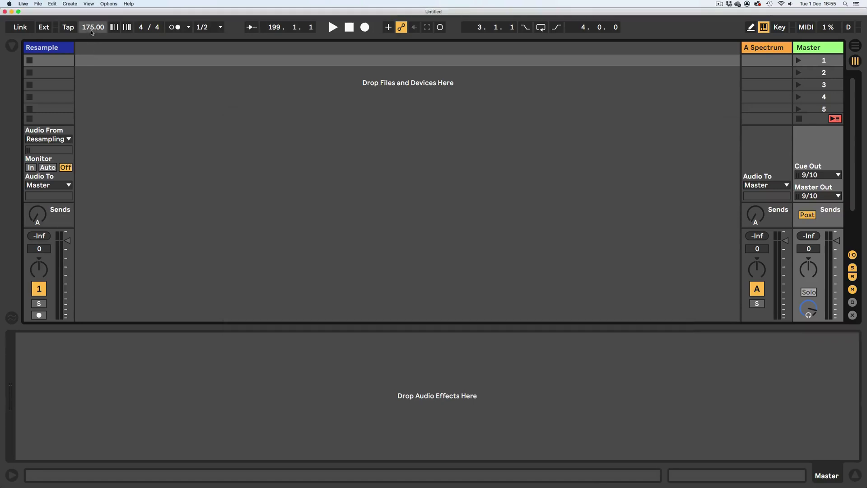
text(150)
key(Return)
Step: Load the Chord Pads loops onto a new audio track, then return Finder to the sample pack folder
key(super+Tab)
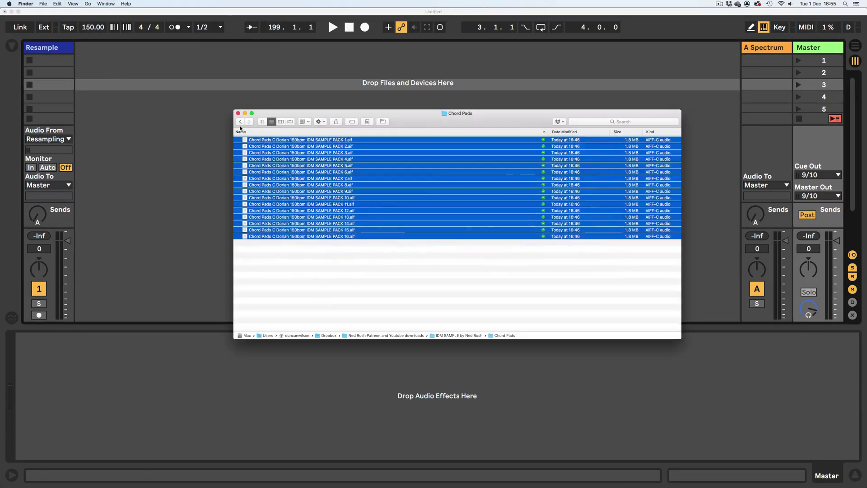
drag(319, 140, 128, 61)
click(123, 49)
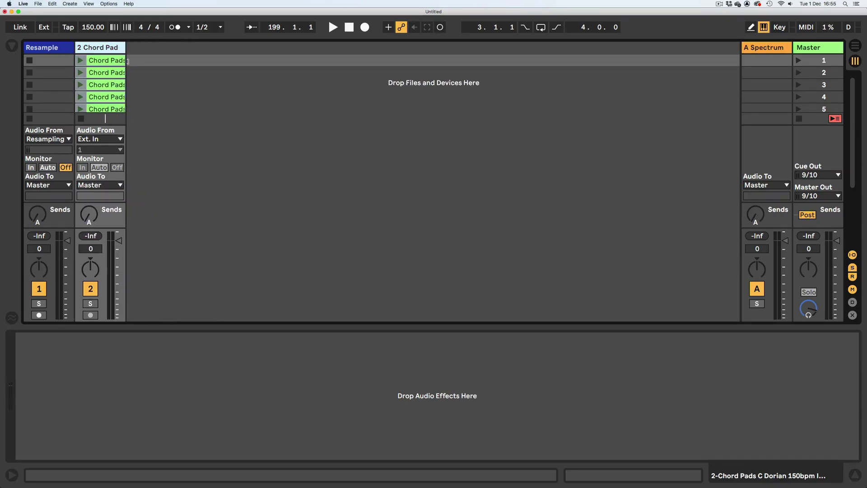
key(super+Tab)
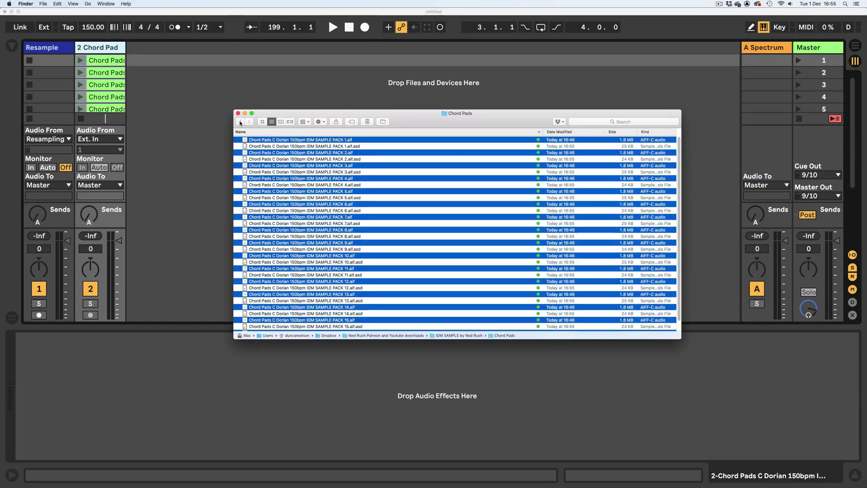
key(super+bracketleft)
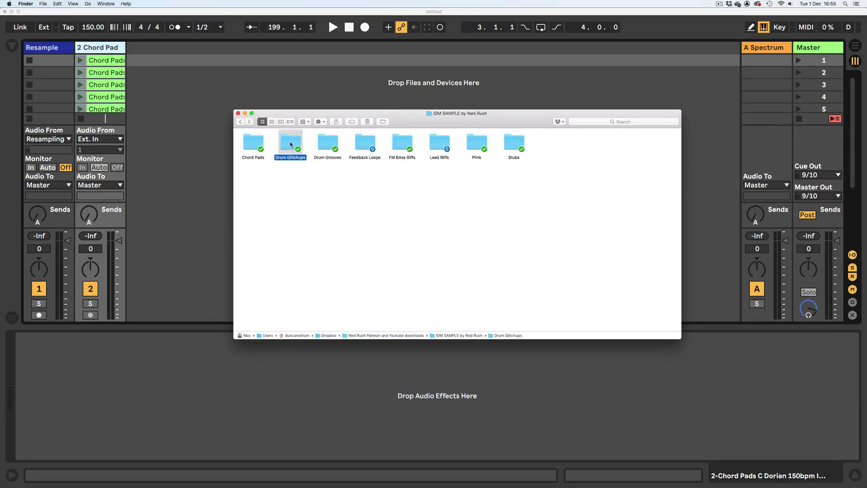
Step: Load all Drum Glitchups loops from Finder onto a new Live track 3
double_click(290, 143)
click(276, 140)
scroll(276, 226, down, 10)
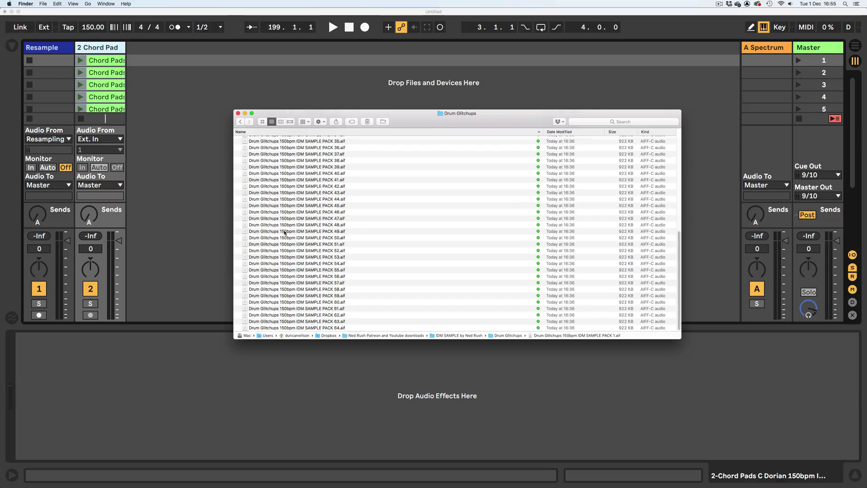
shift+click(255, 328)
scroll(285, 205, up, 10)
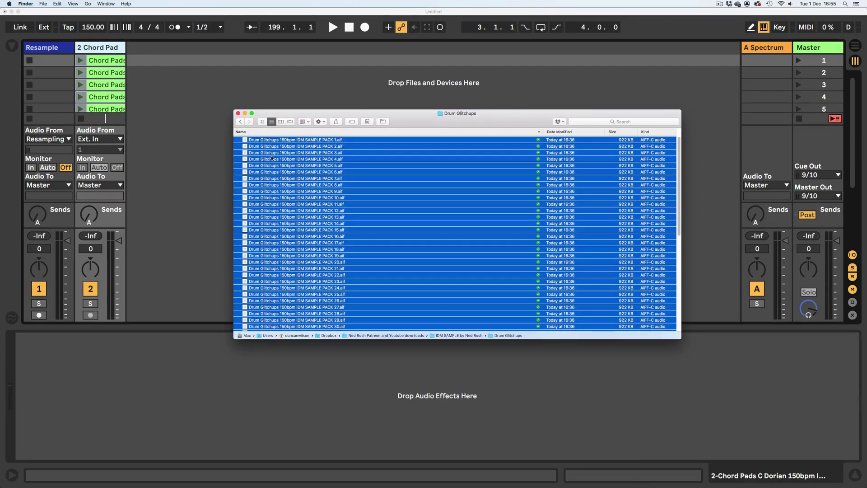
drag(273, 141, 149, 61)
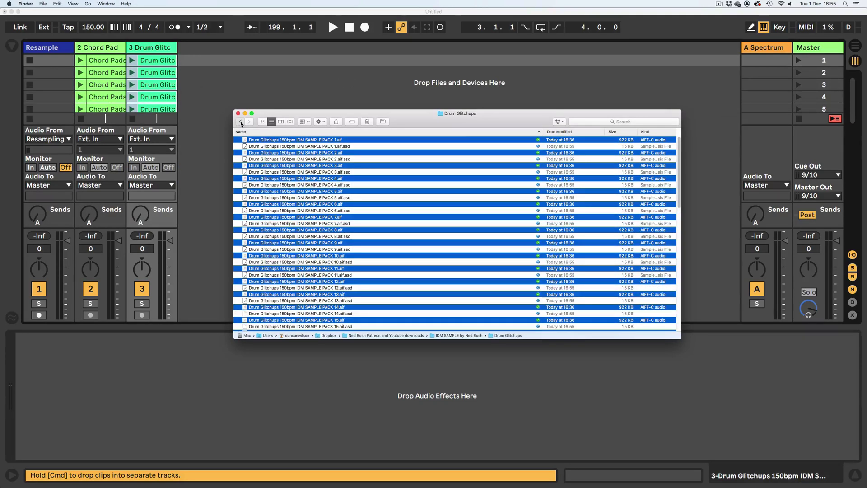
Step: Load all Drum Grooves loops onto new track 4, then open the Feedback Loops folder
click(240, 122)
double_click(328, 143)
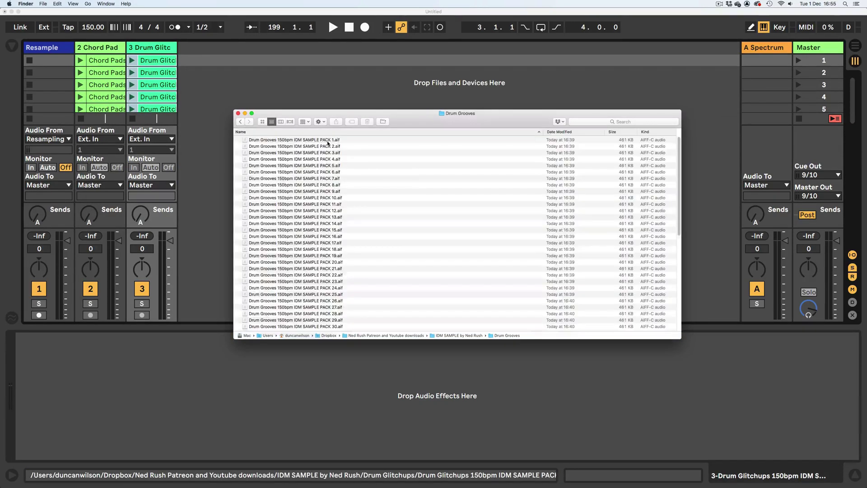
click(289, 140)
scroll(300, 252, down, 10)
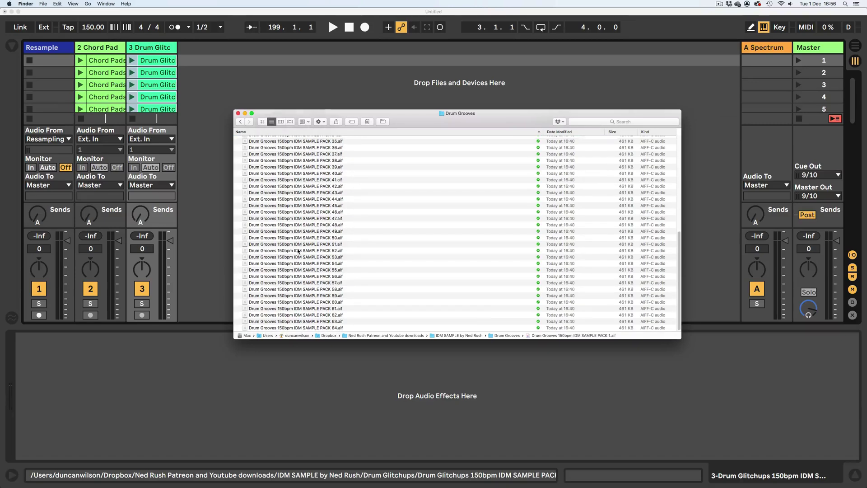
shift+click(255, 326)
scroll(298, 147, up, 10)
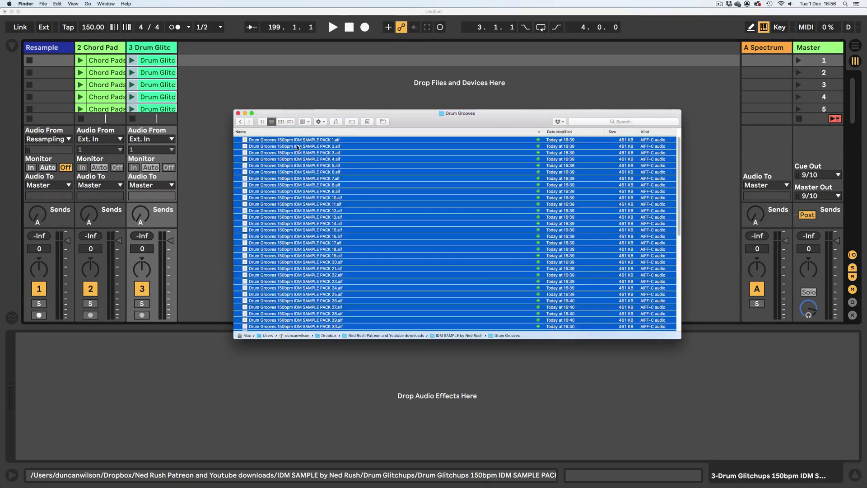
drag(254, 141, 194, 63)
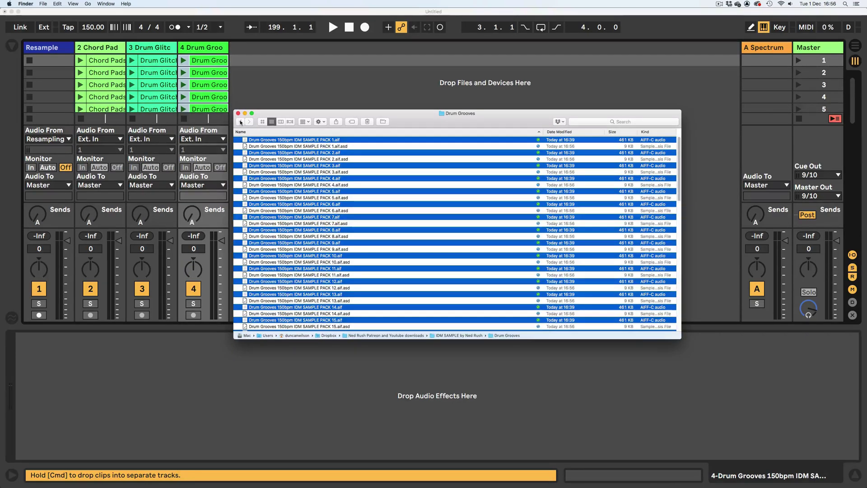
key(super+Up)
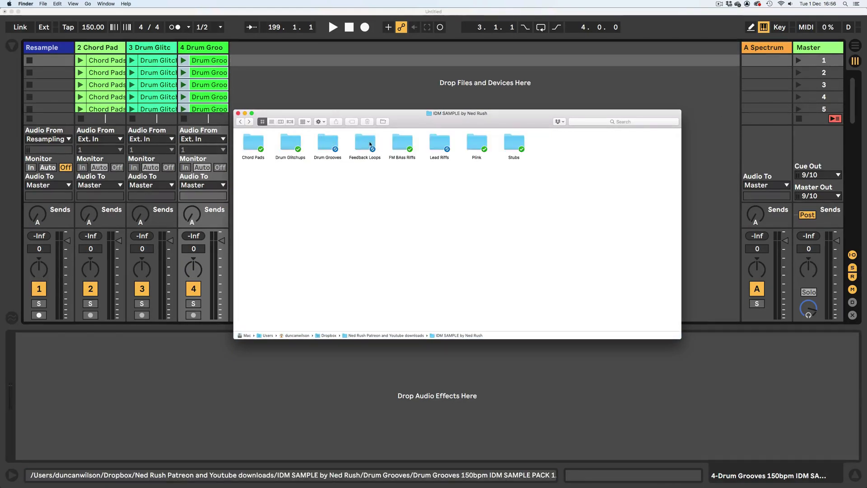
double_click(362, 138)
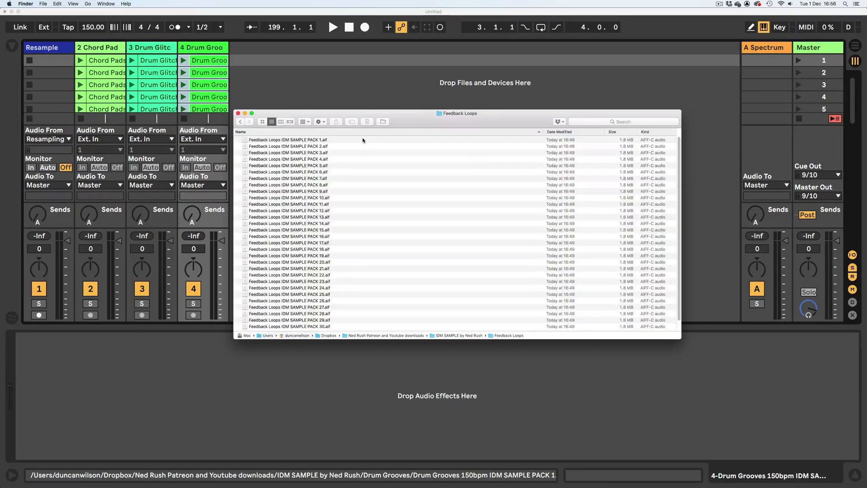
Step: Load all Feedback Loops files onto a new audio track
click(277, 140)
scroll(283, 197, down, 2)
key(super+a)
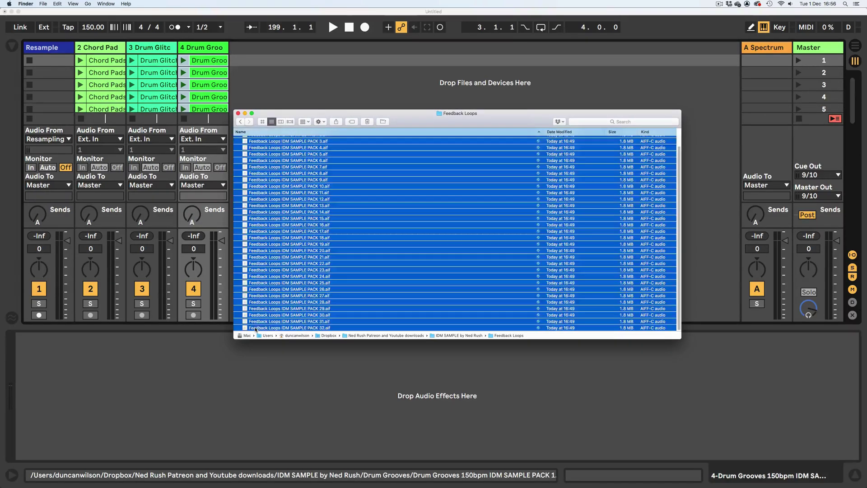
scroll(260, 226, up, 2)
drag(260, 110, 346, 77)
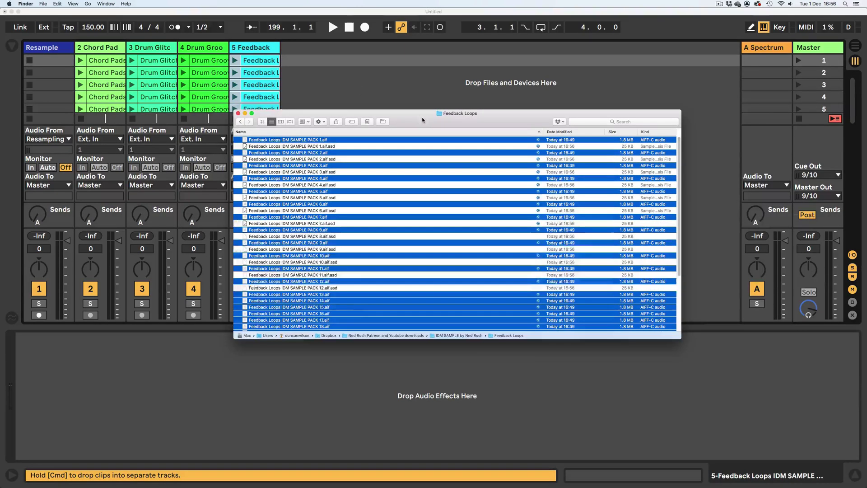
Step: Load all 16 FM Bass Riffs files onto a new audio track
drag(422, 117, 532, 173)
click(349, 178)
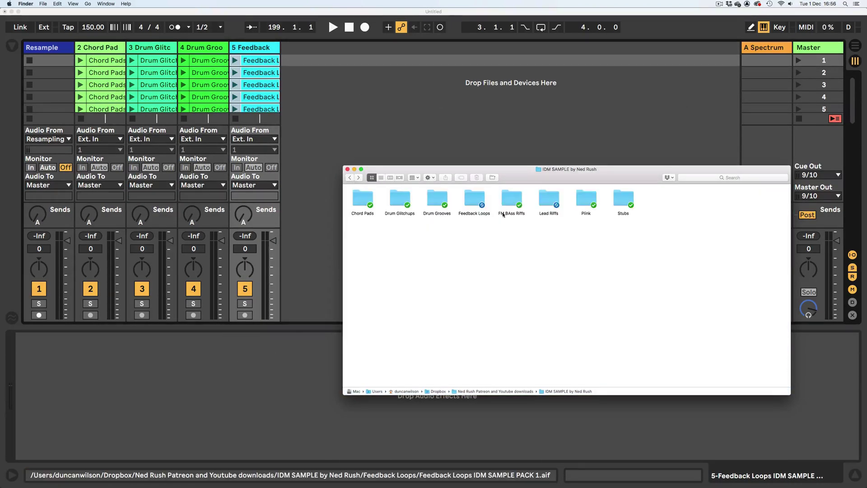
double_click(509, 198)
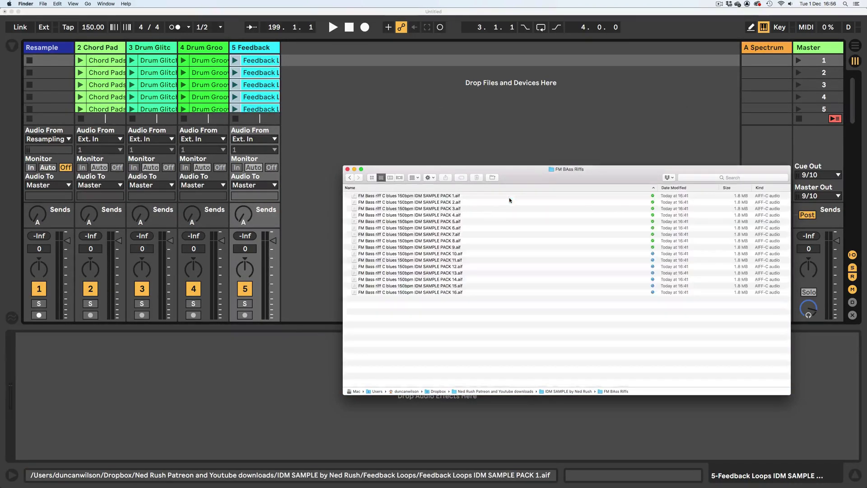
click(385, 196)
shift+click(373, 293)
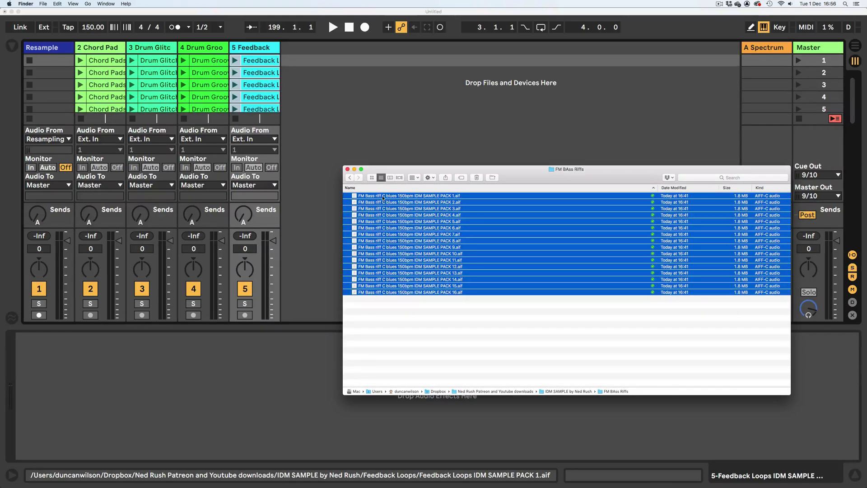
drag(383, 197, 298, 61)
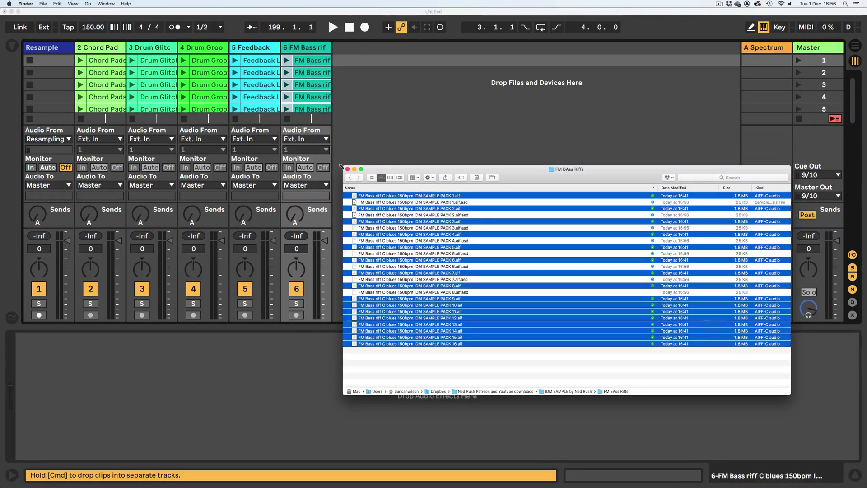
Step: Load all Lead Riffs loops onto a new audio track
key(super+Up)
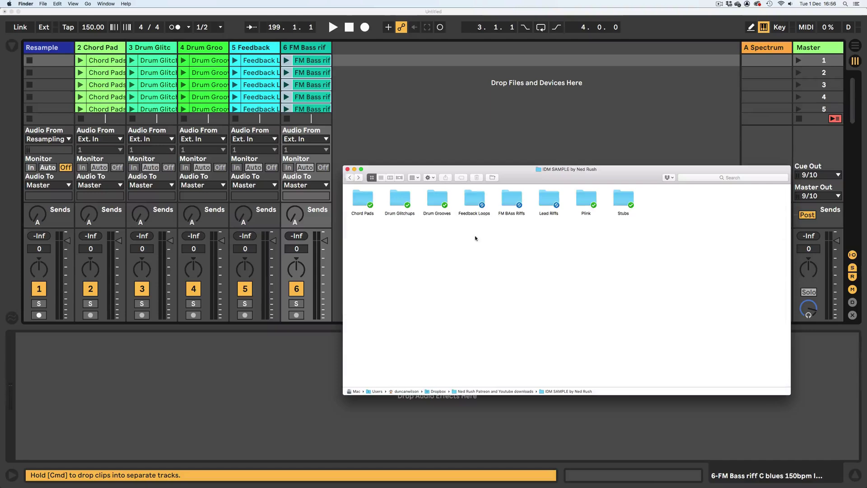
double_click(548, 199)
scroll(396, 311, down, 1)
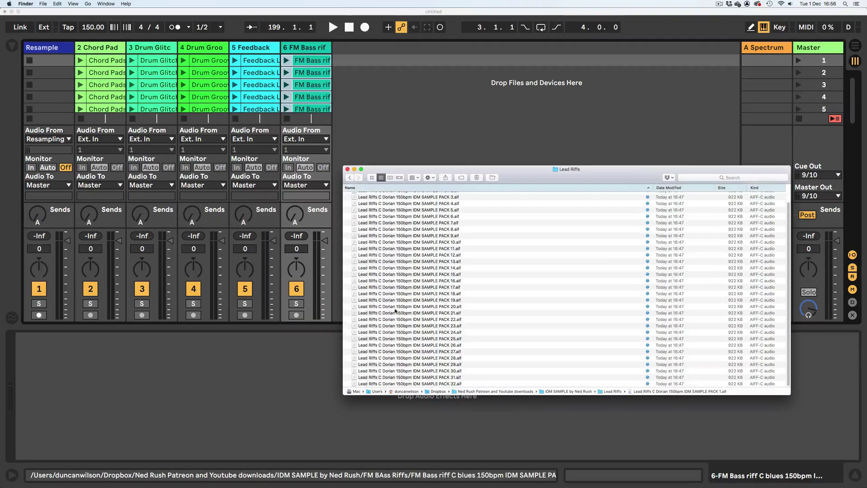
key(super+a)
scroll(386, 381, up, 1)
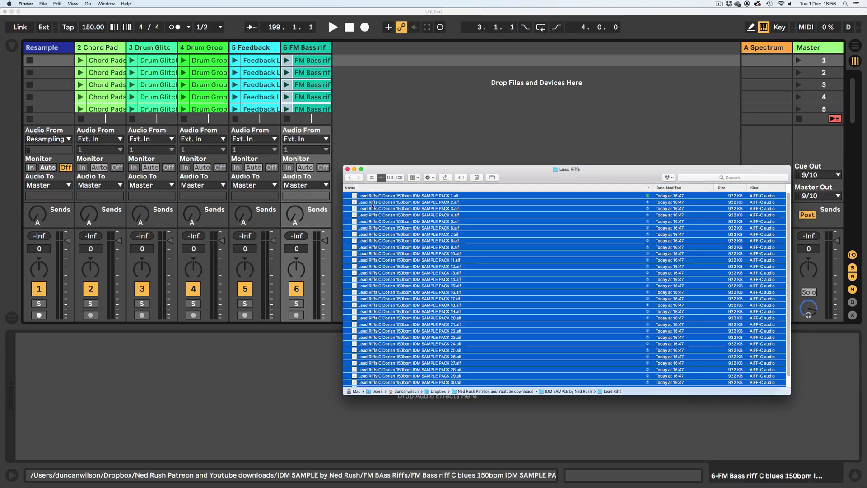
drag(378, 199, 357, 61)
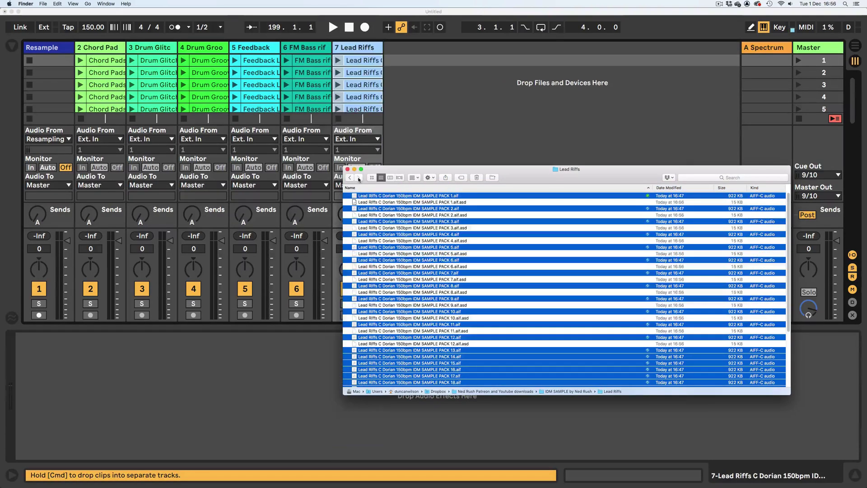
Step: Load all Plink C Dorian slices onto a new audio track
click(350, 177)
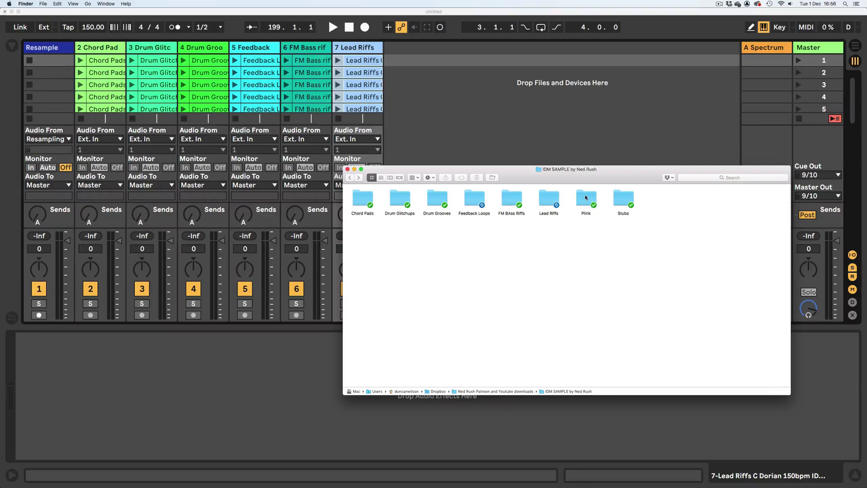
double_click(582, 196)
click(387, 197)
scroll(381, 245, down, 1)
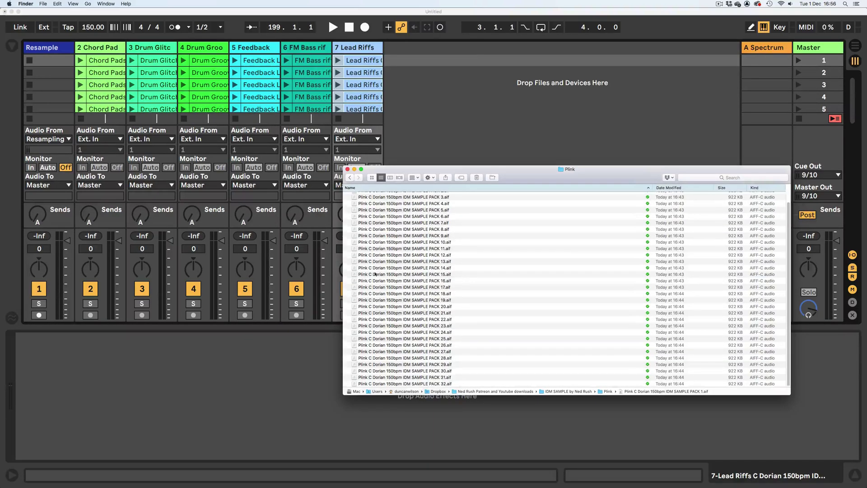
key(super+a)
scroll(377, 198, up, 1)
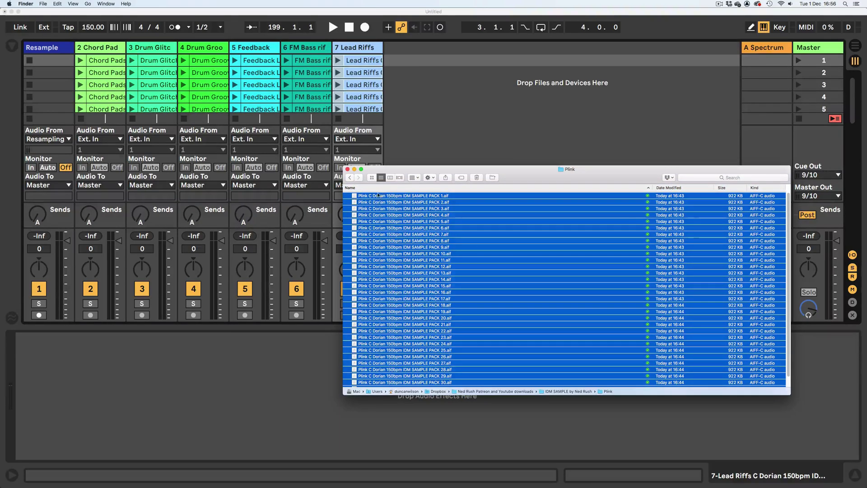
drag(378, 195, 408, 130)
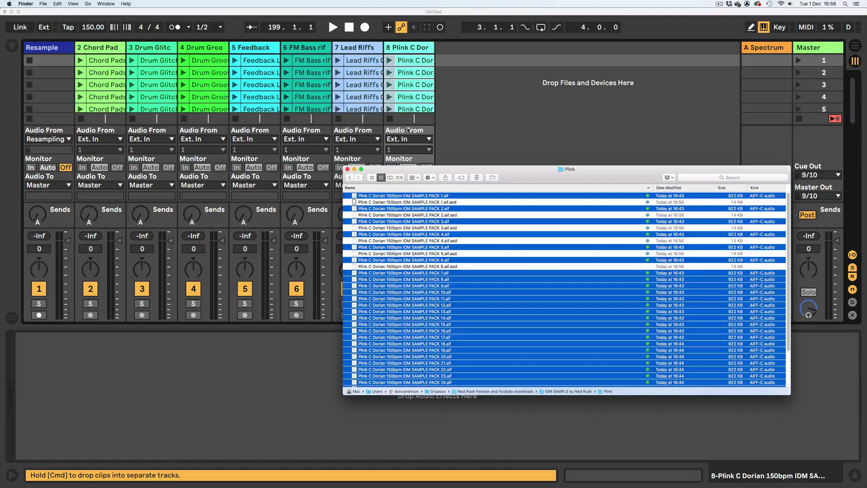
Step: Load all 16 Stubs slices onto a new track and close the Finder window
key(super+Up)
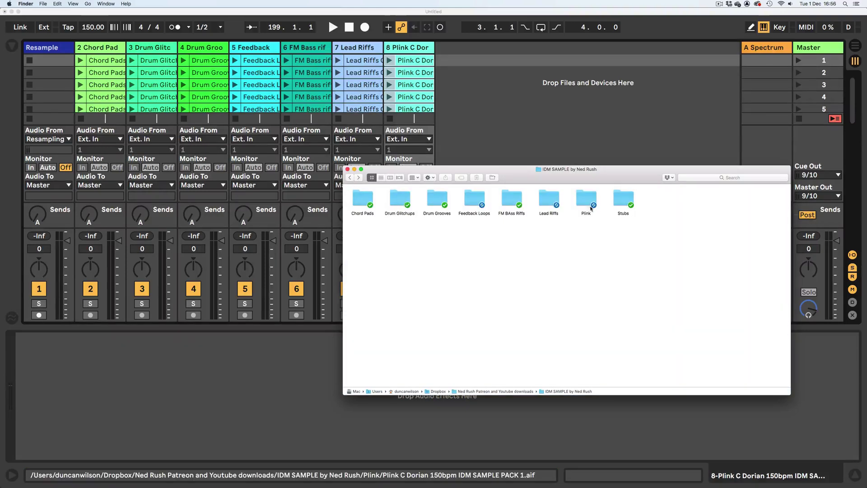
double_click(623, 199)
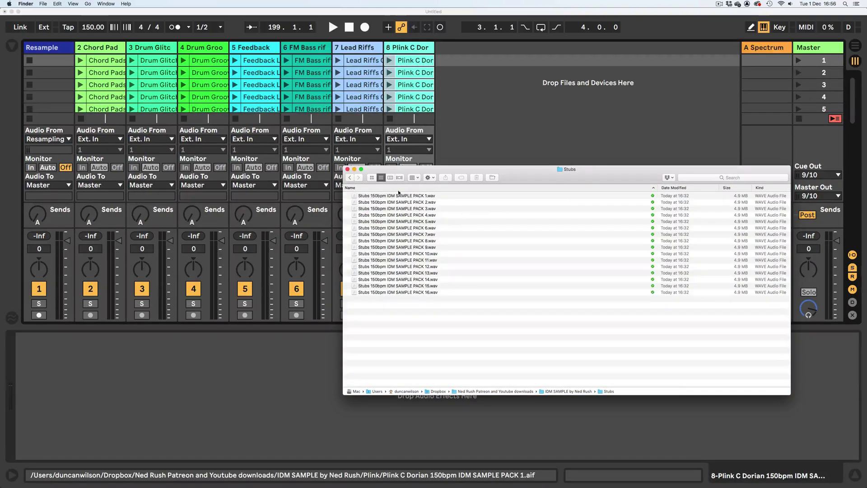
click(398, 195)
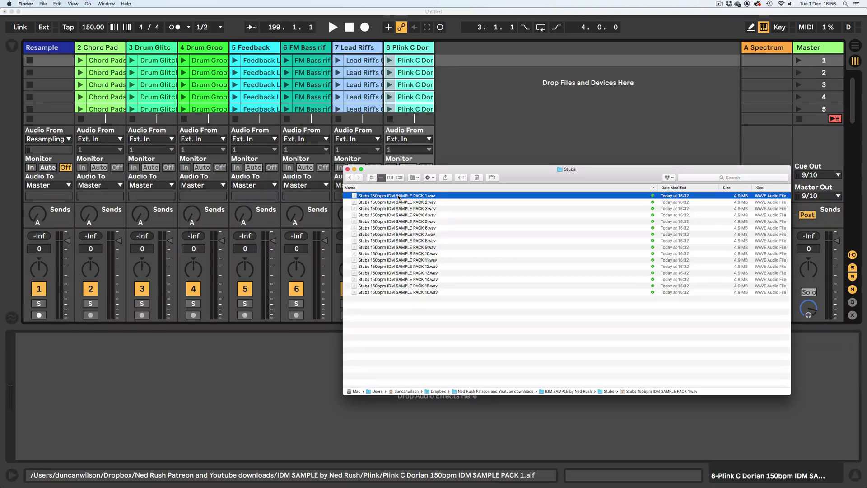
shift+click(379, 292)
drag(380, 293, 454, 62)
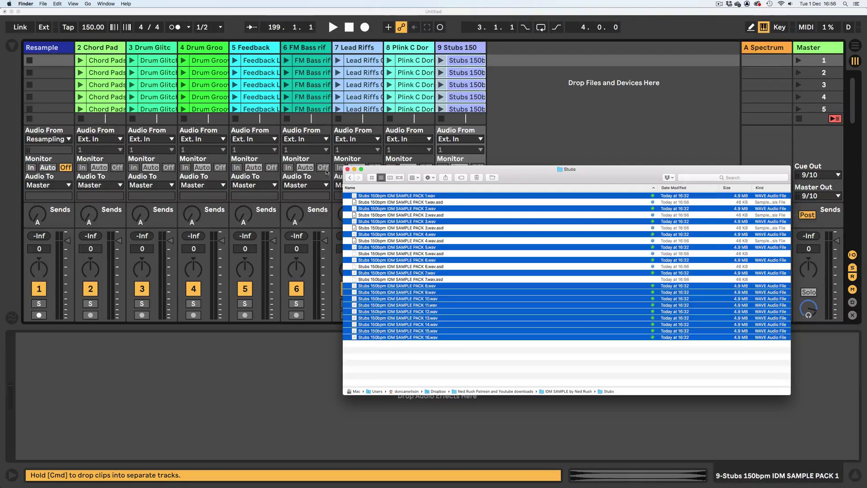
click(347, 170)
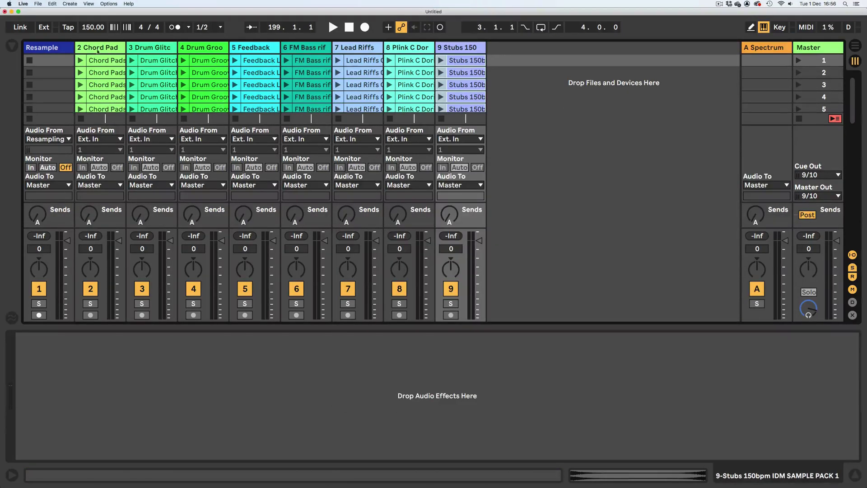
Step: Delete the Resample track, put FM Bass first and Drum Grooves second
click(48, 48)
key(Delete)
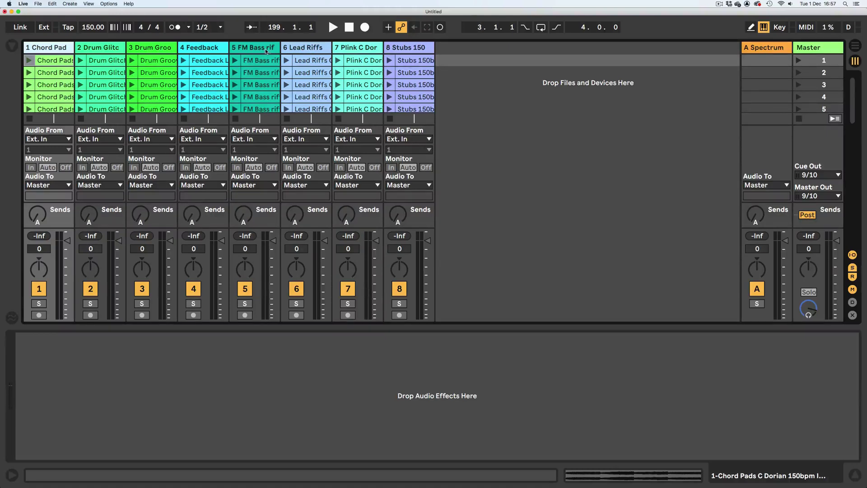
click(248, 48)
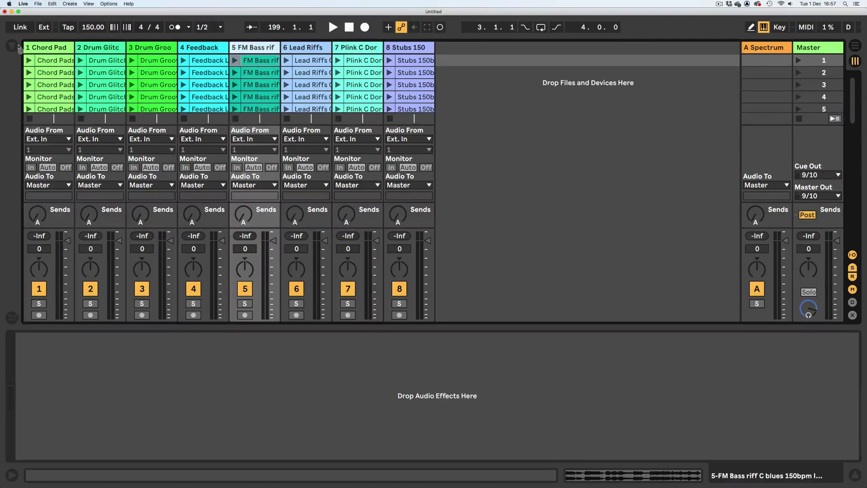
drag(27, 50, 28, 50)
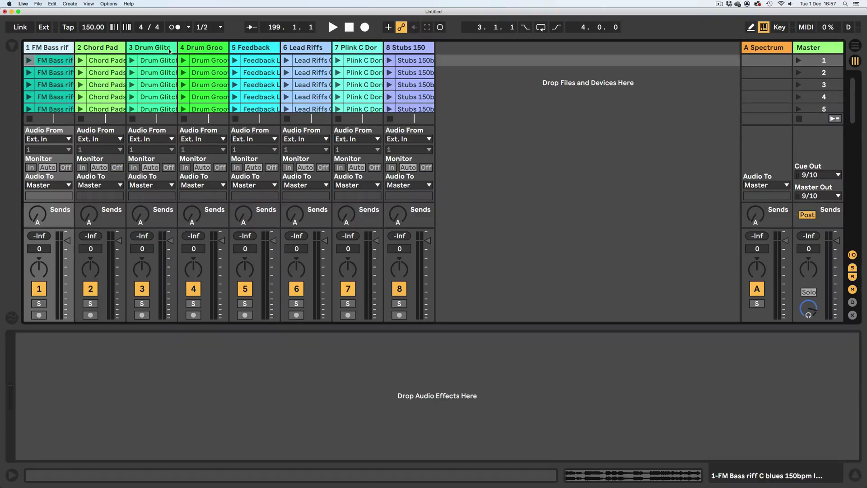
drag(198, 50, 103, 50)
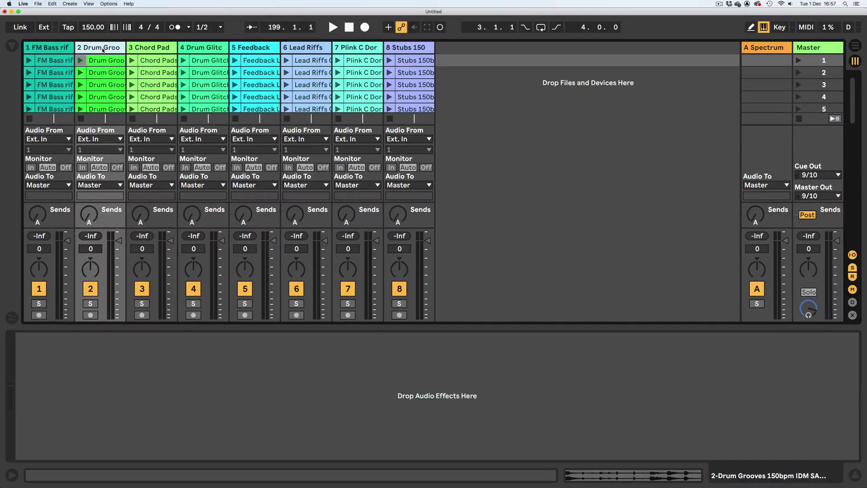
Step: Duplicate Drum Grooves, place Drum Glitchups before Chord Pads, and move Feedback last
key(super+d)
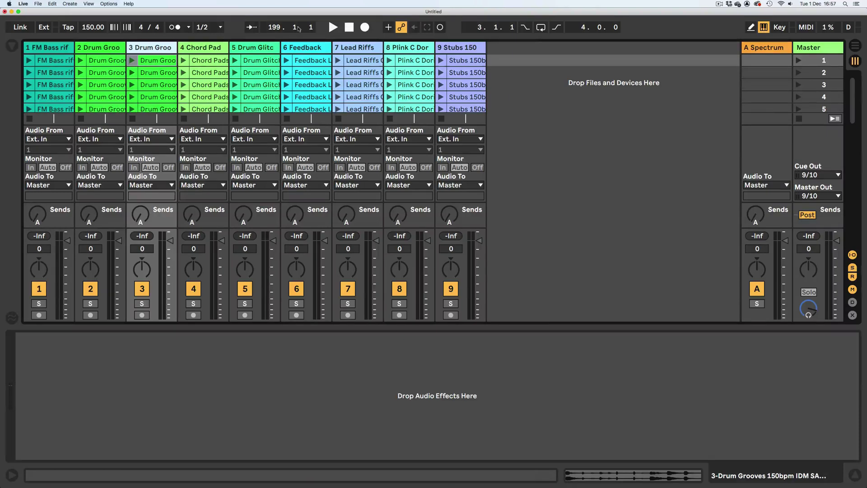
click(113, 50)
super+click(148, 48)
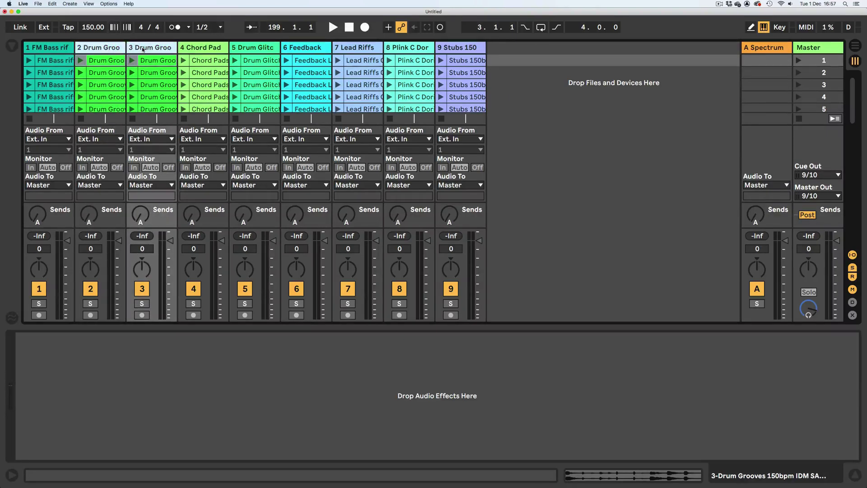
super+click(149, 49)
click(149, 48)
click(203, 48)
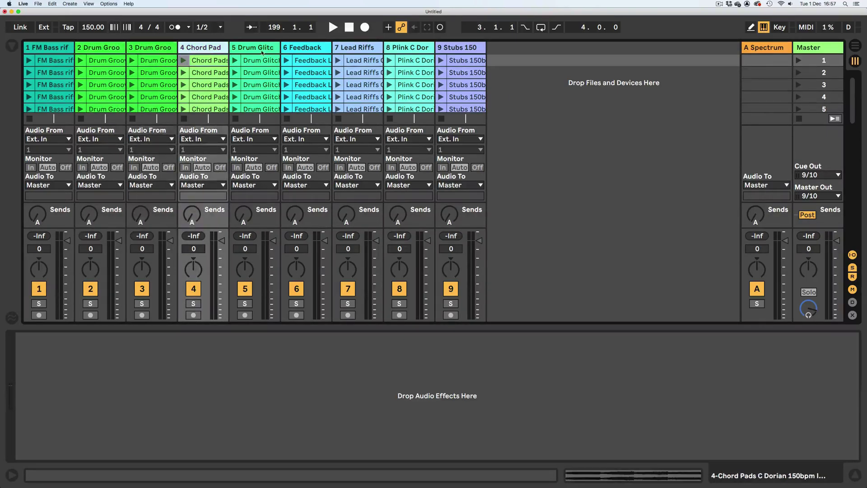
drag(252, 47, 206, 56)
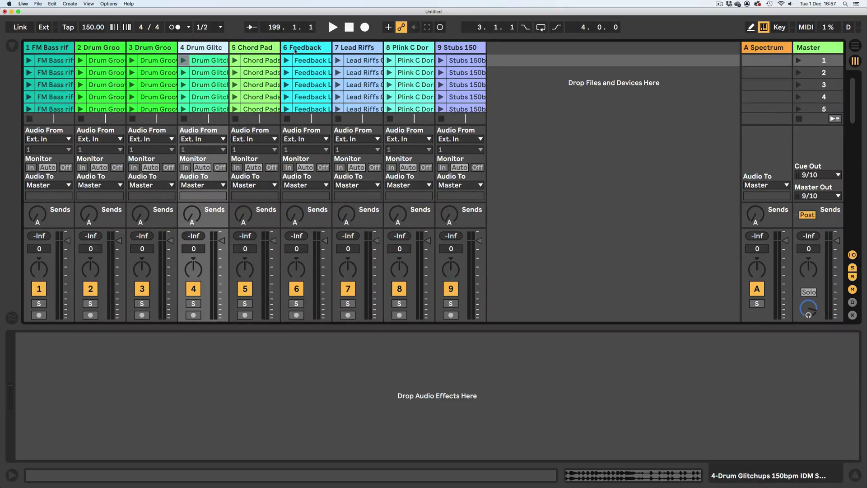
drag(295, 51, 433, 56)
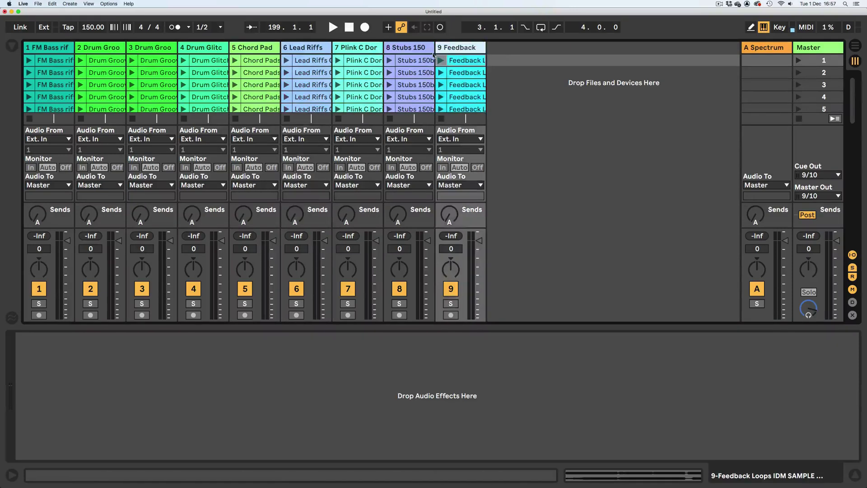
click(518, 89)
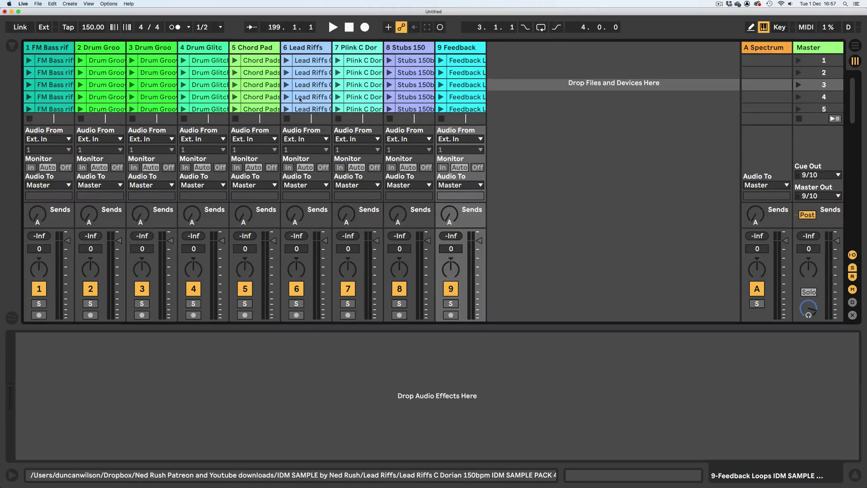
Step: Launch the FM Bass and Plink loops in scene 3 and set Master volume to -6.0 dB
click(29, 85)
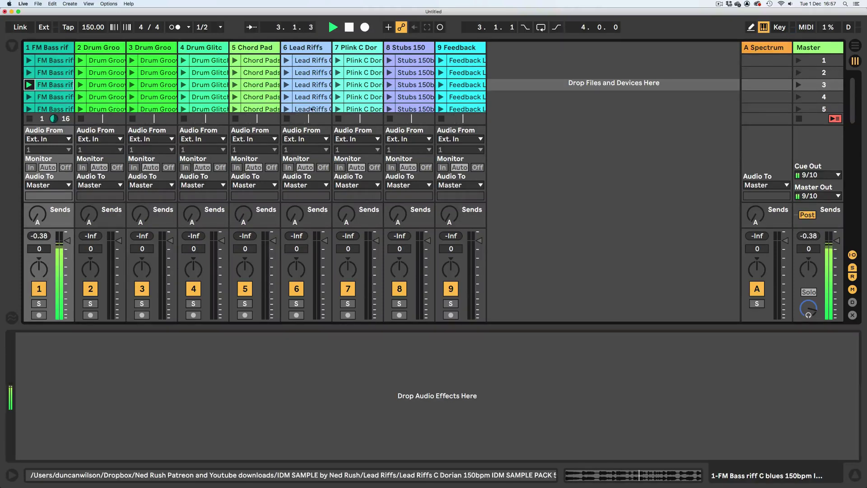
click(338, 85)
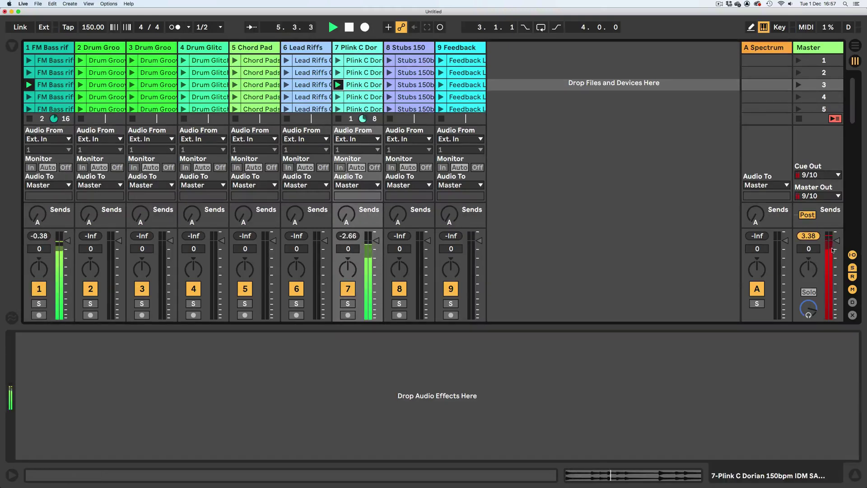
click(833, 250)
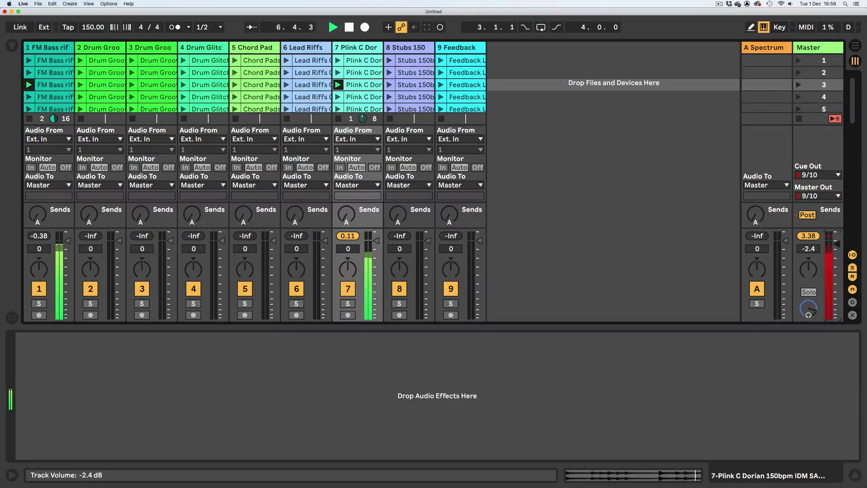
drag(836, 244, 837, 249)
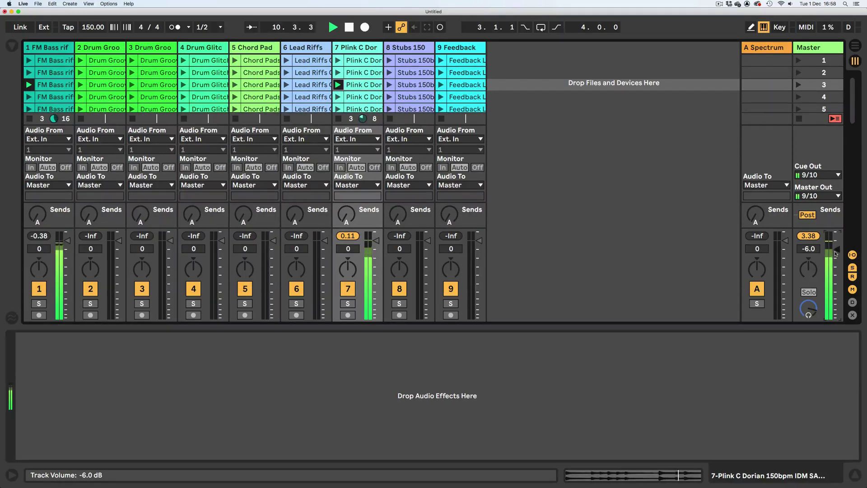
Step: Play Drum Grooves loops on tracks 2 and 3 and the scene-6 Chord Pads loop, then stop the Plink loop
click(95, 97)
click(132, 85)
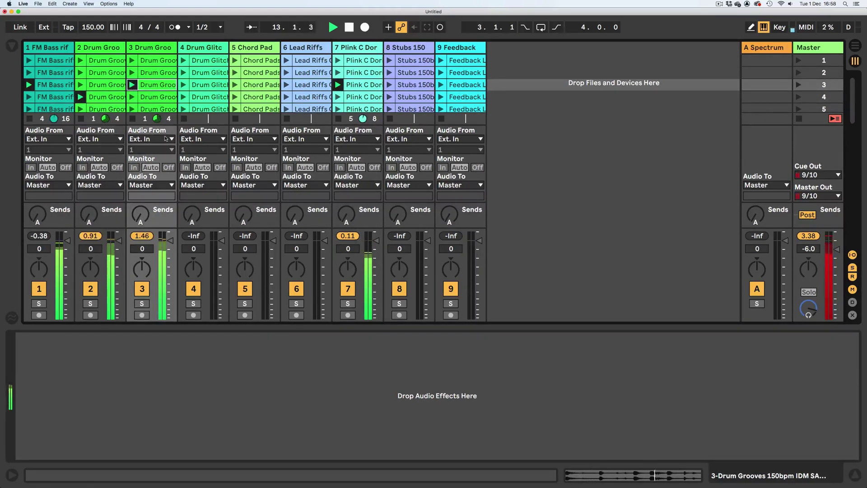
click(149, 109)
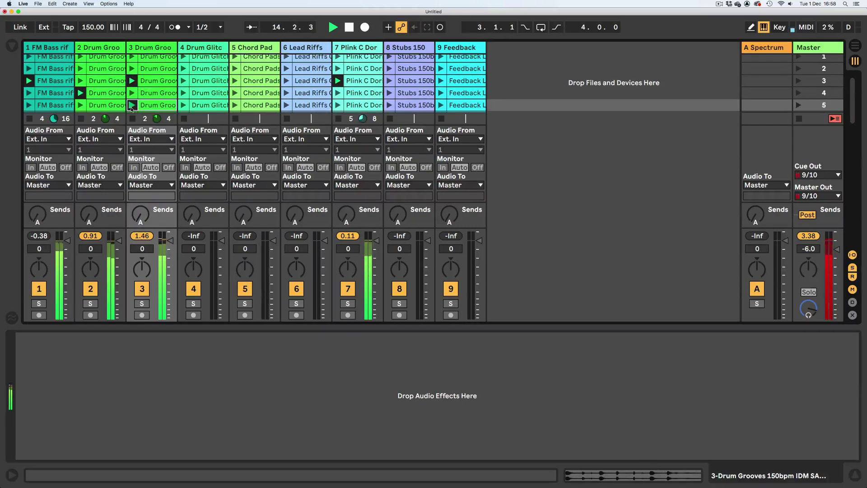
scroll(75, 101, down, 1)
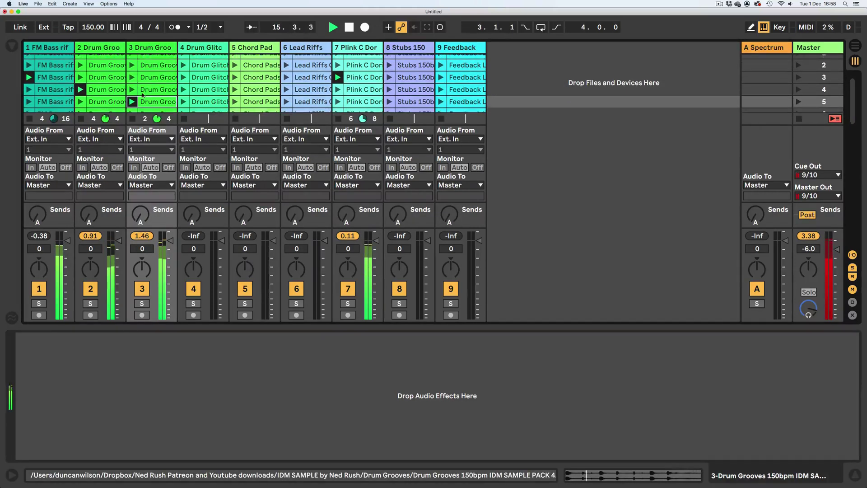
click(78, 102)
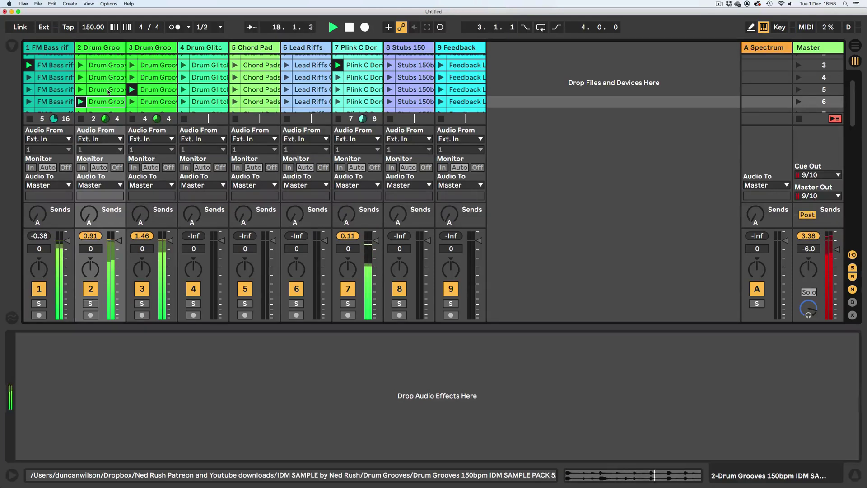
click(235, 102)
click(338, 119)
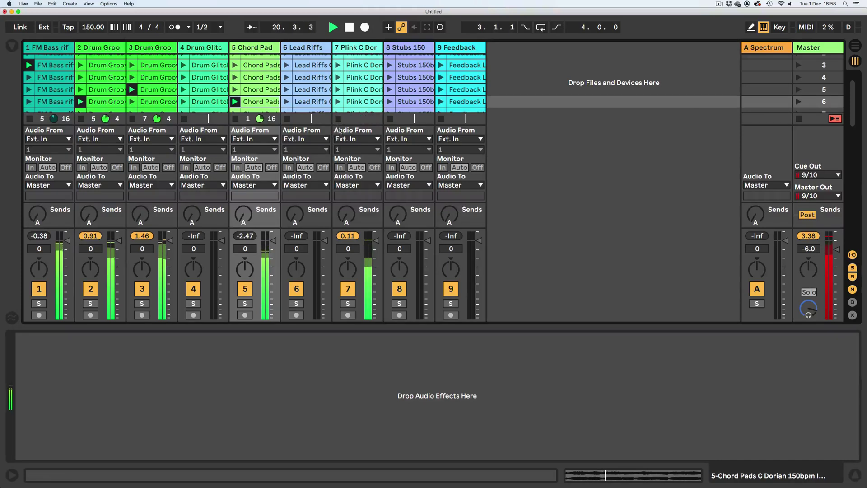